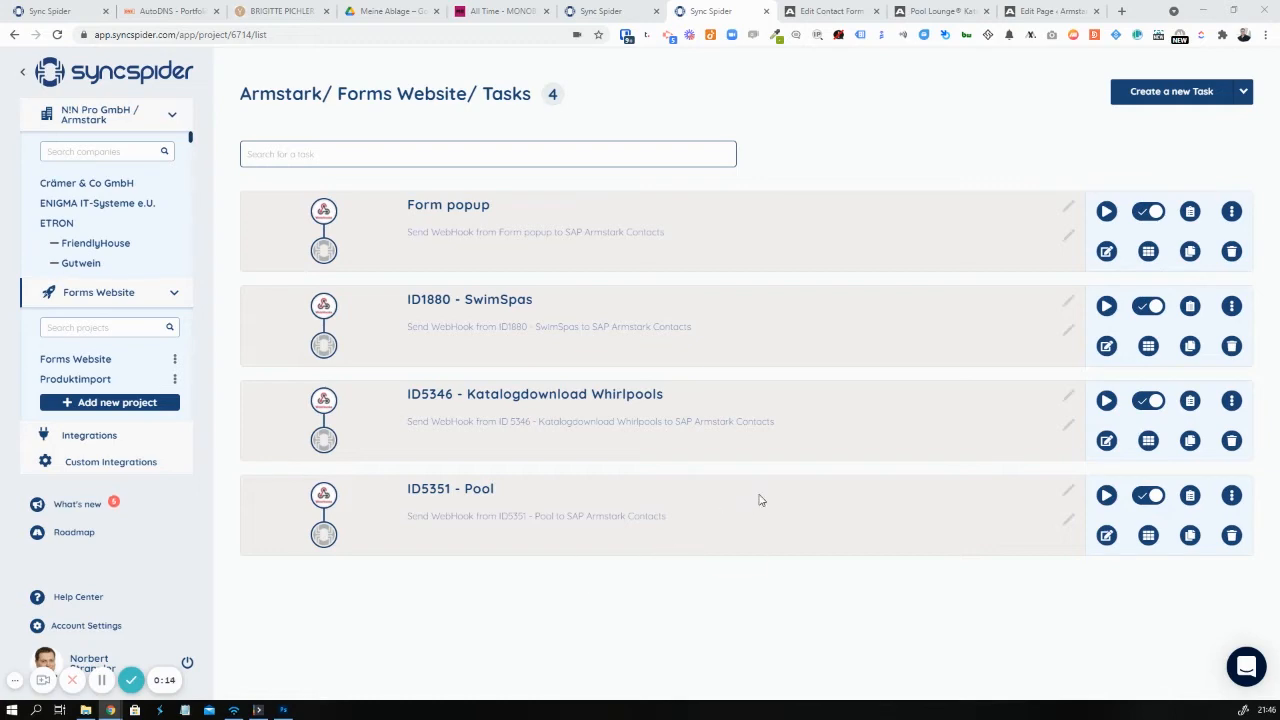
Tick Send to Webhook and Send CF7 mail as usually for the Katalogdownload Infrarot-Sauna form
left_click(830, 11)
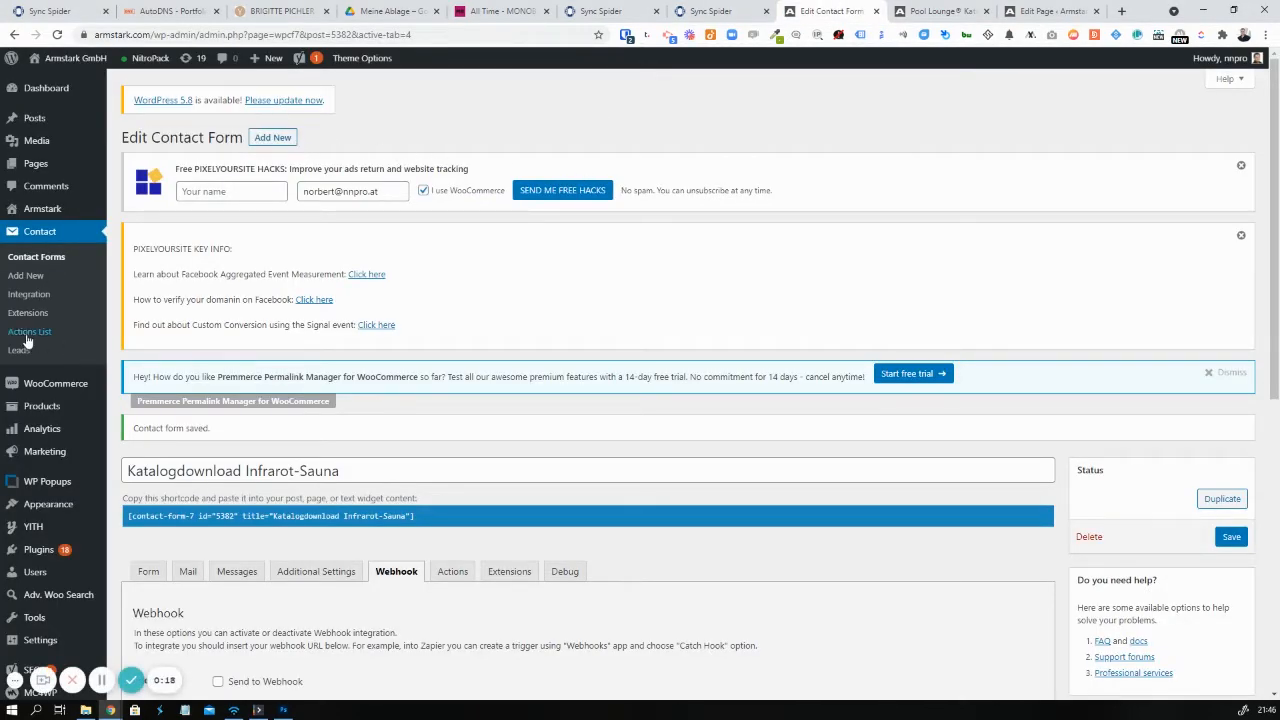
scroll(44, 262, "down", 3)
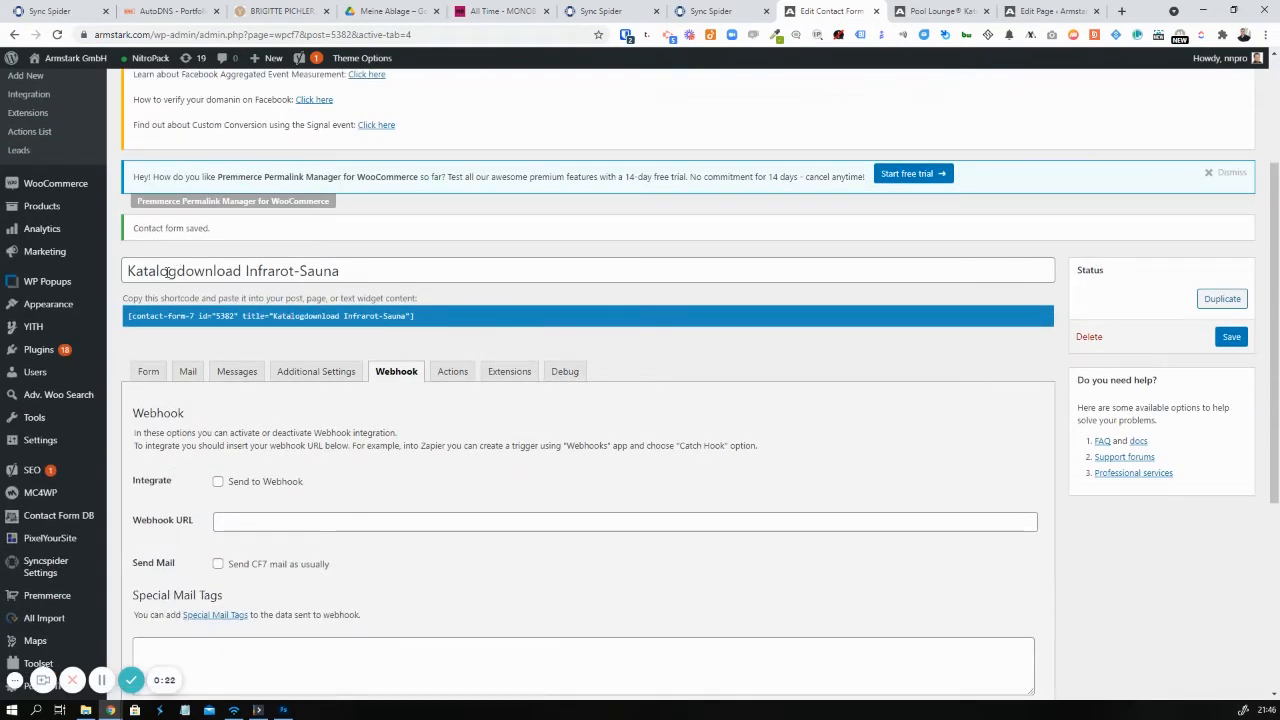
left_click_drag(163, 272, 393, 310)
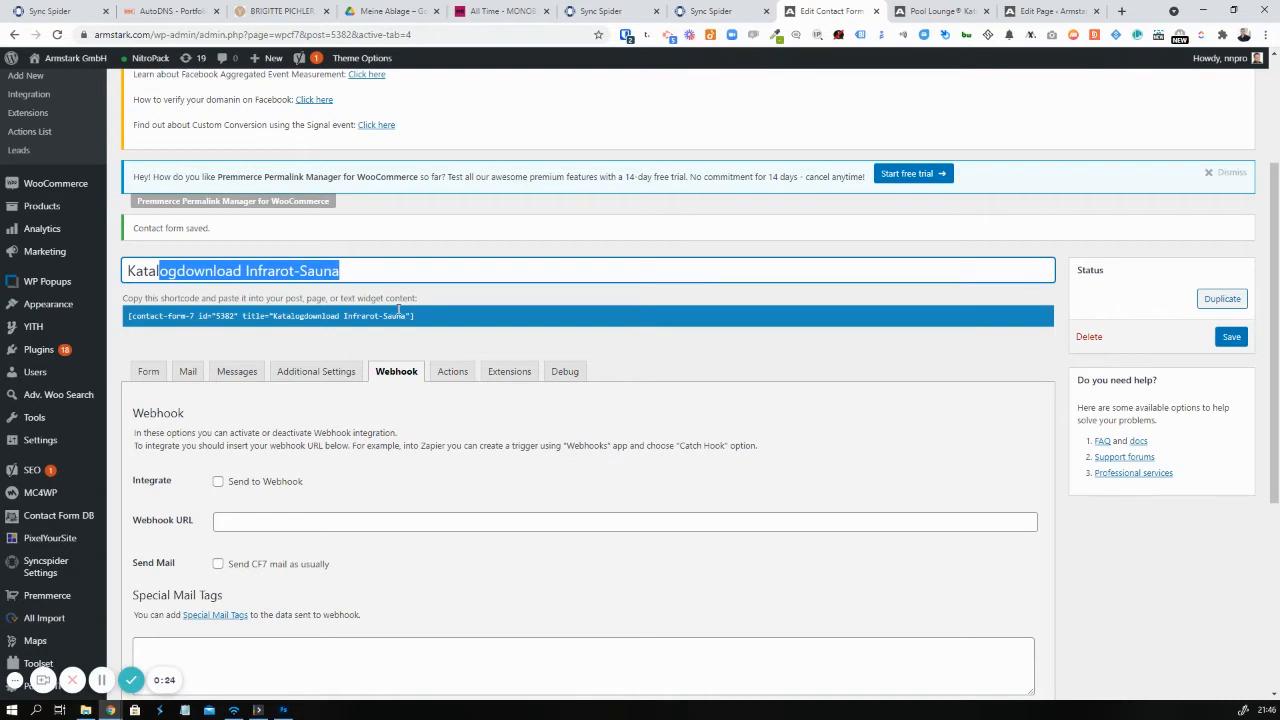
scroll(466, 494, "down", 2)
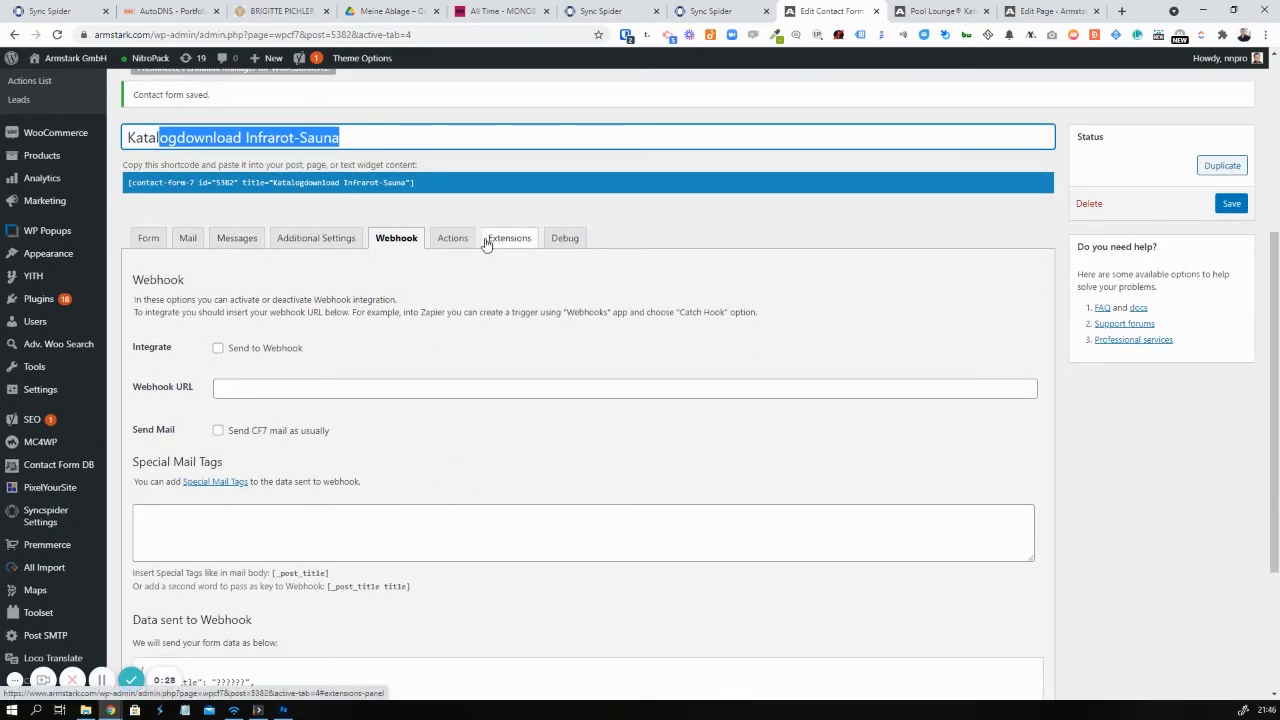
left_click(270, 355)
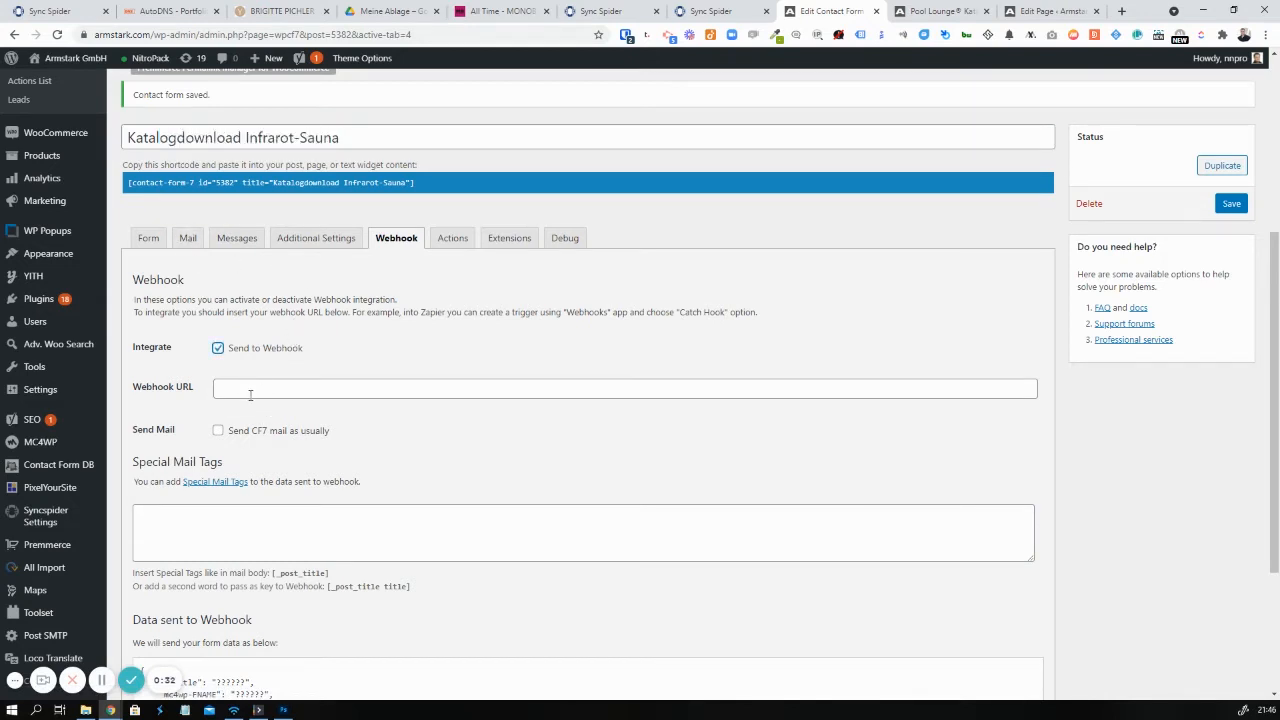
left_click(268, 433)
left_click(220, 387)
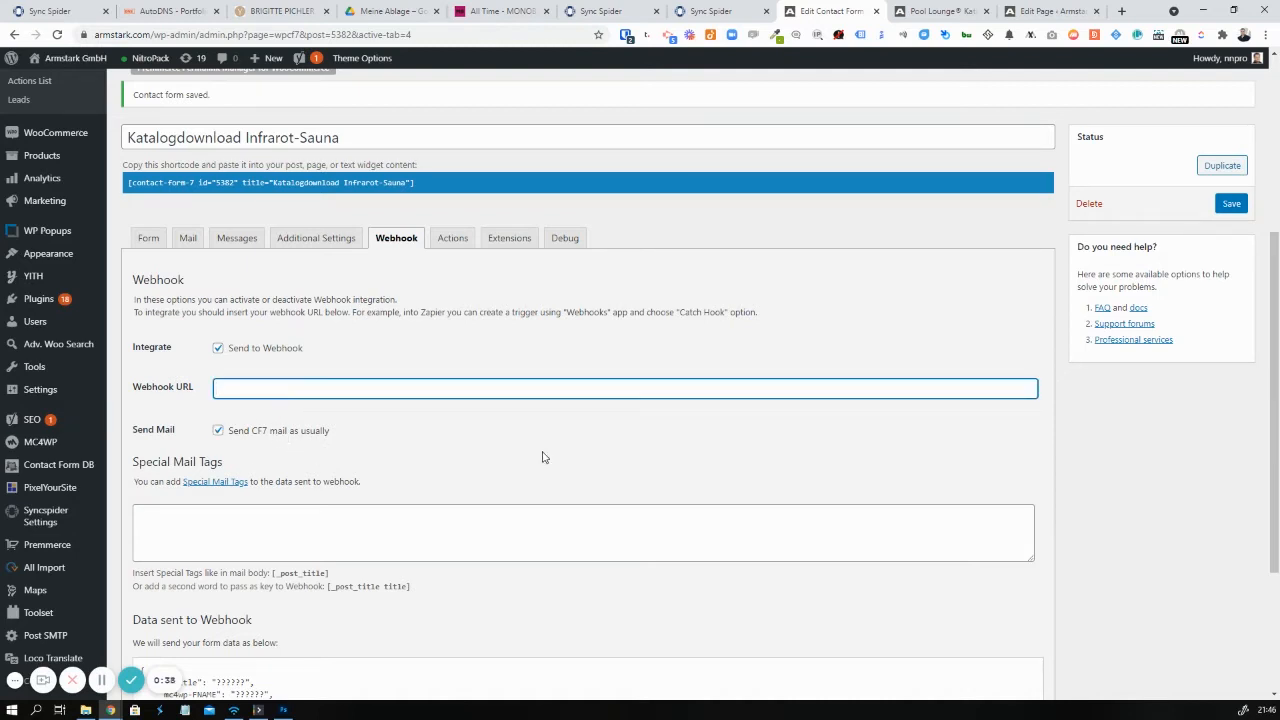
left_click(698, 8)
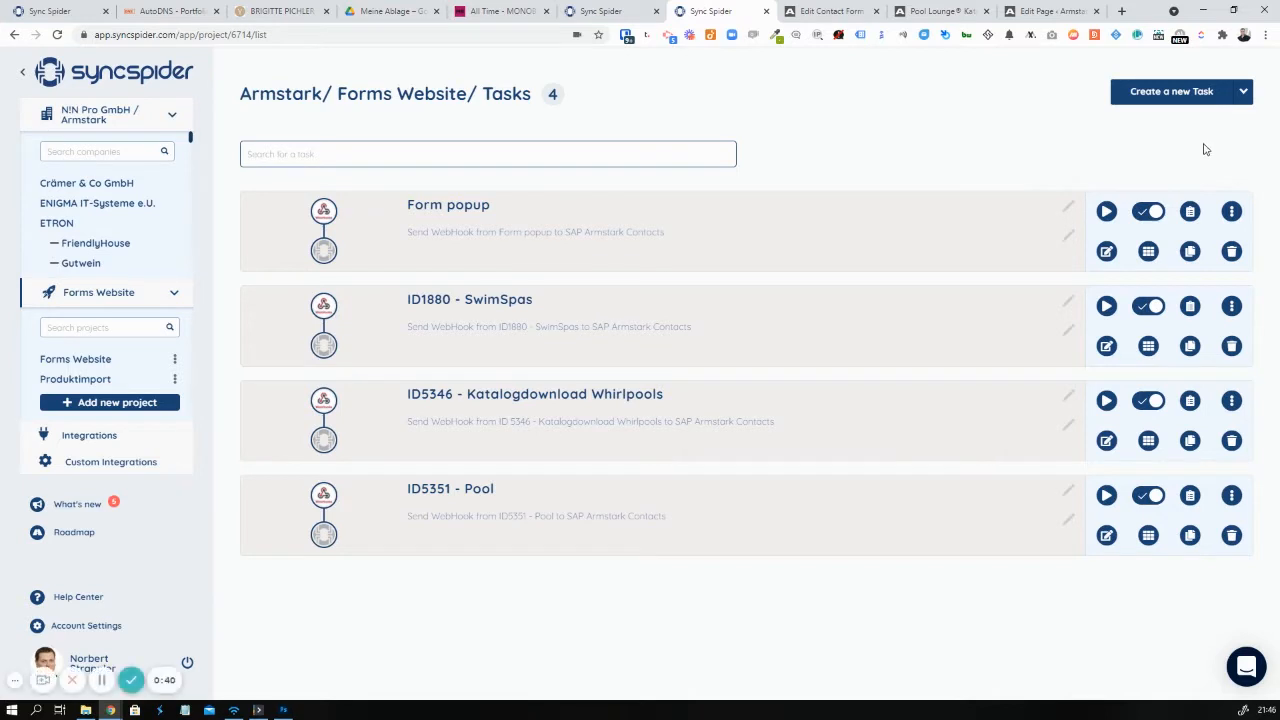
Start New Task 5 and pick WebHooks, found by searching 'web', as the source integration
left_click(1182, 96)
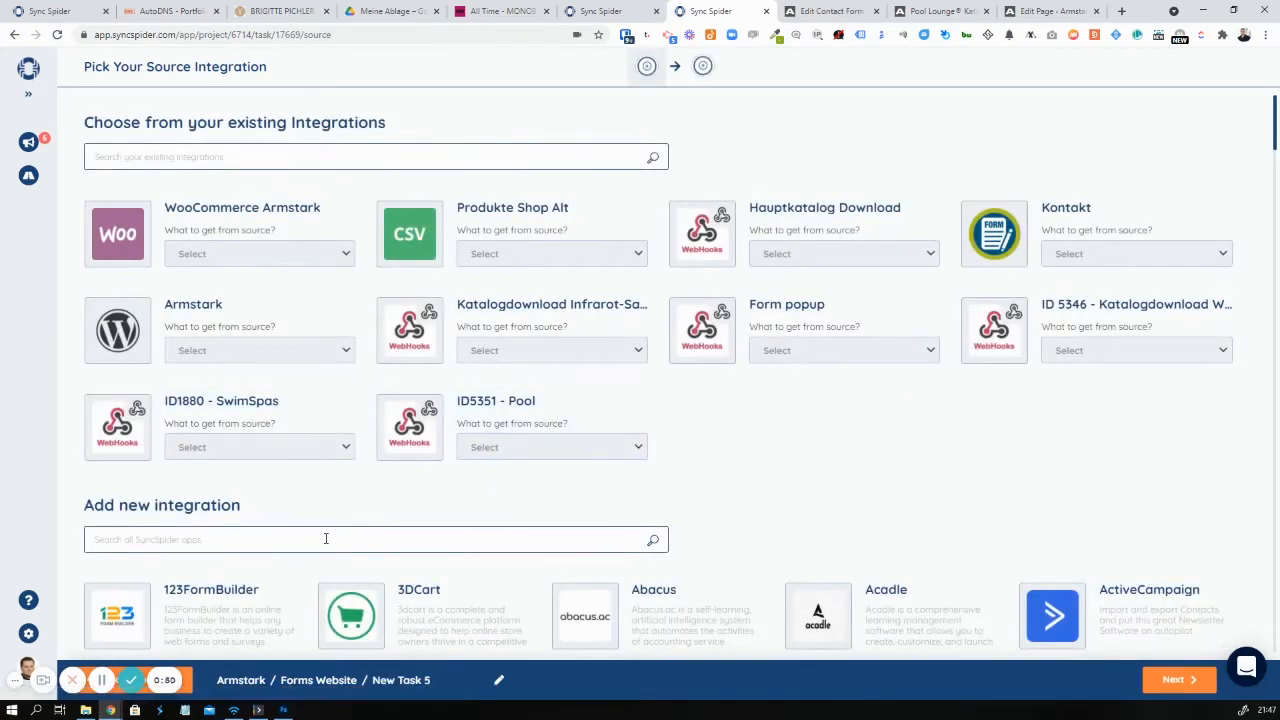
type("web")
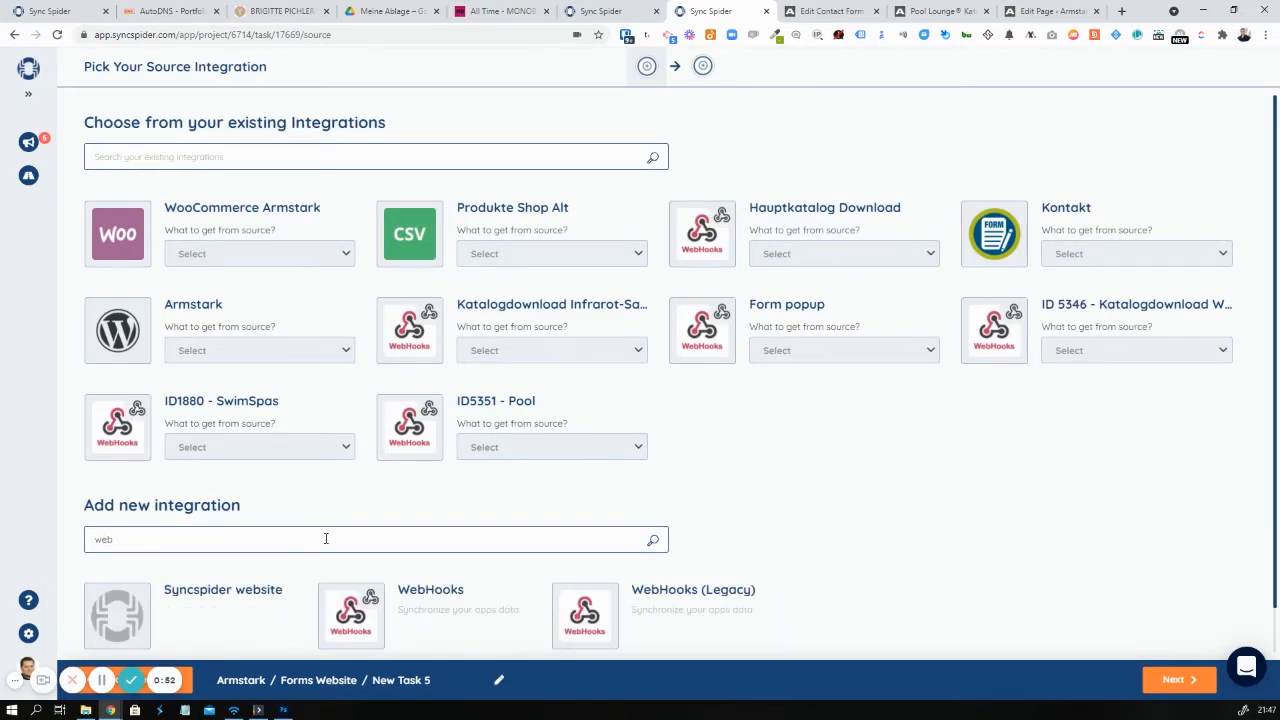
scroll(401, 521, "down", 1)
left_click(438, 546)
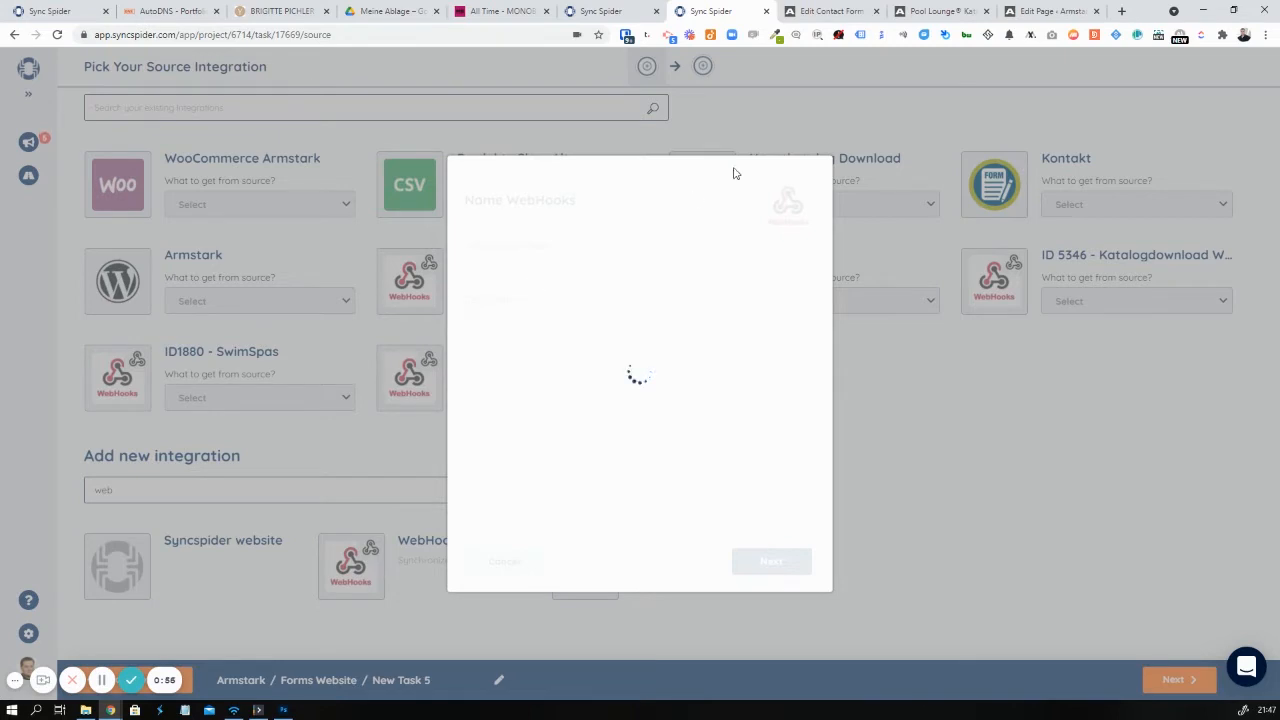
Name the WebHooks integration 'ID5382 - Infrarot-Sauna' using the form's shortcode ID and copy its webhook URL
left_click(818, 10)
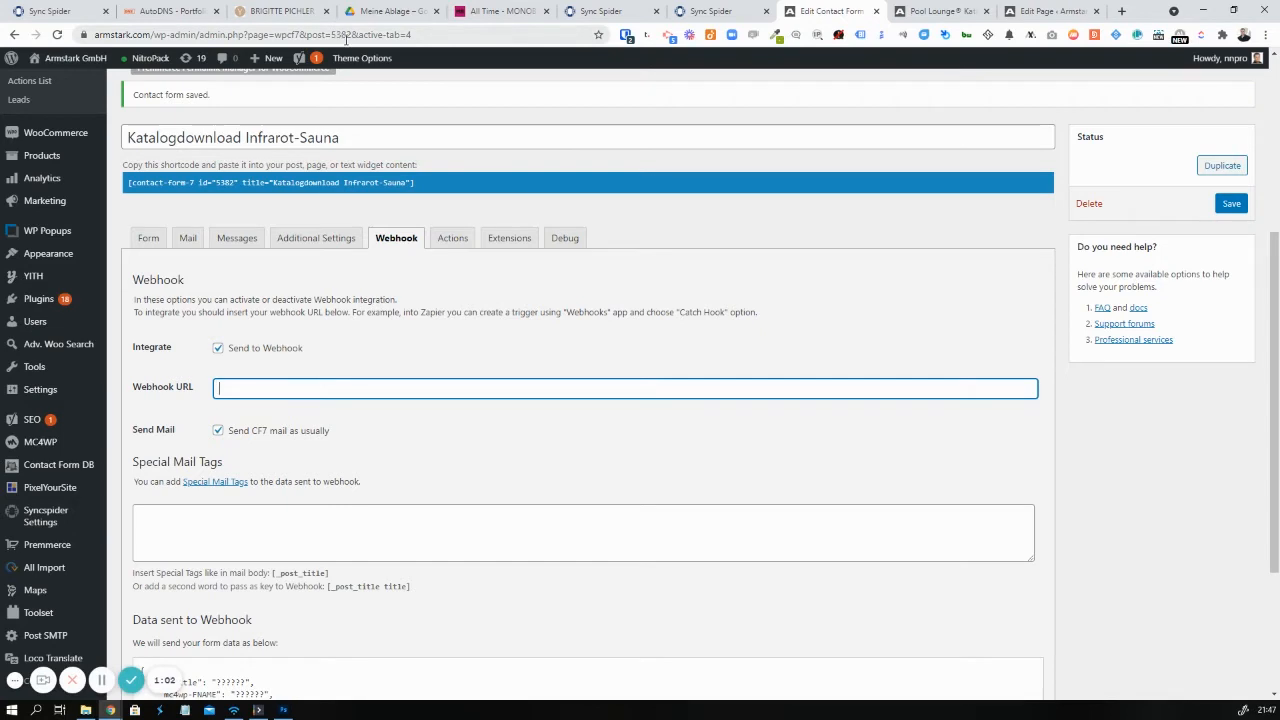
left_click(210, 182)
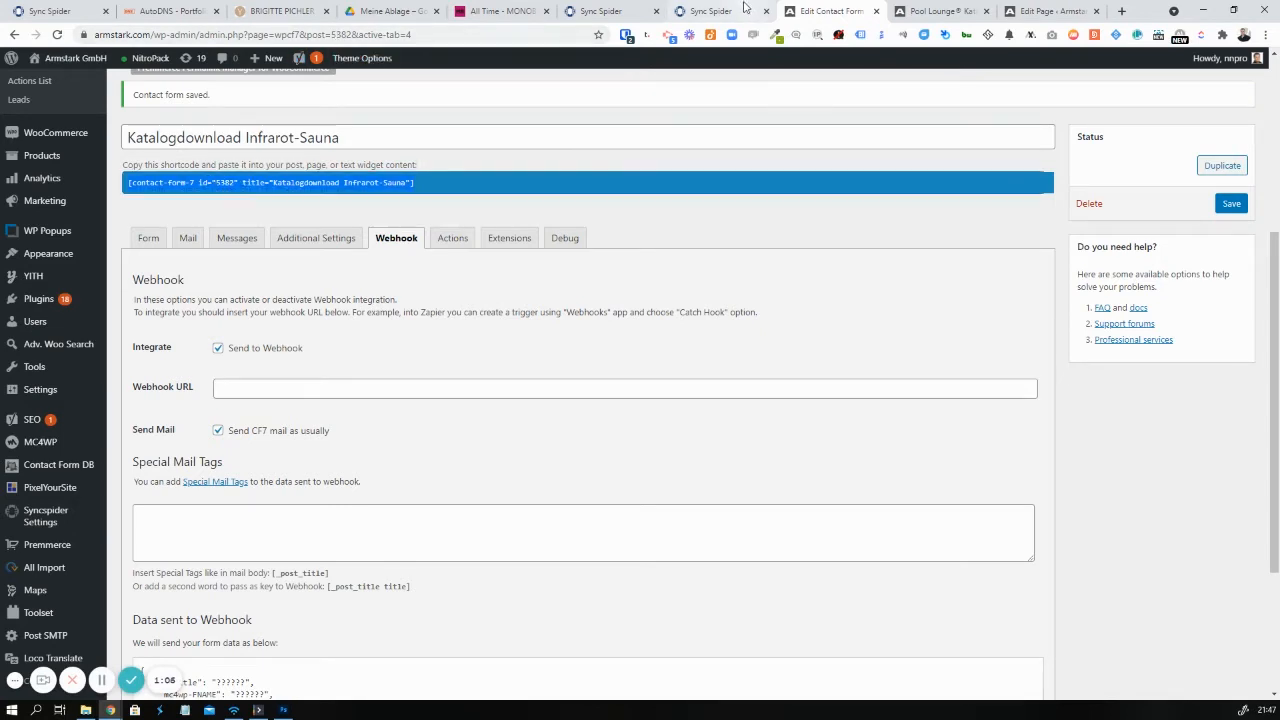
left_click(712, 11)
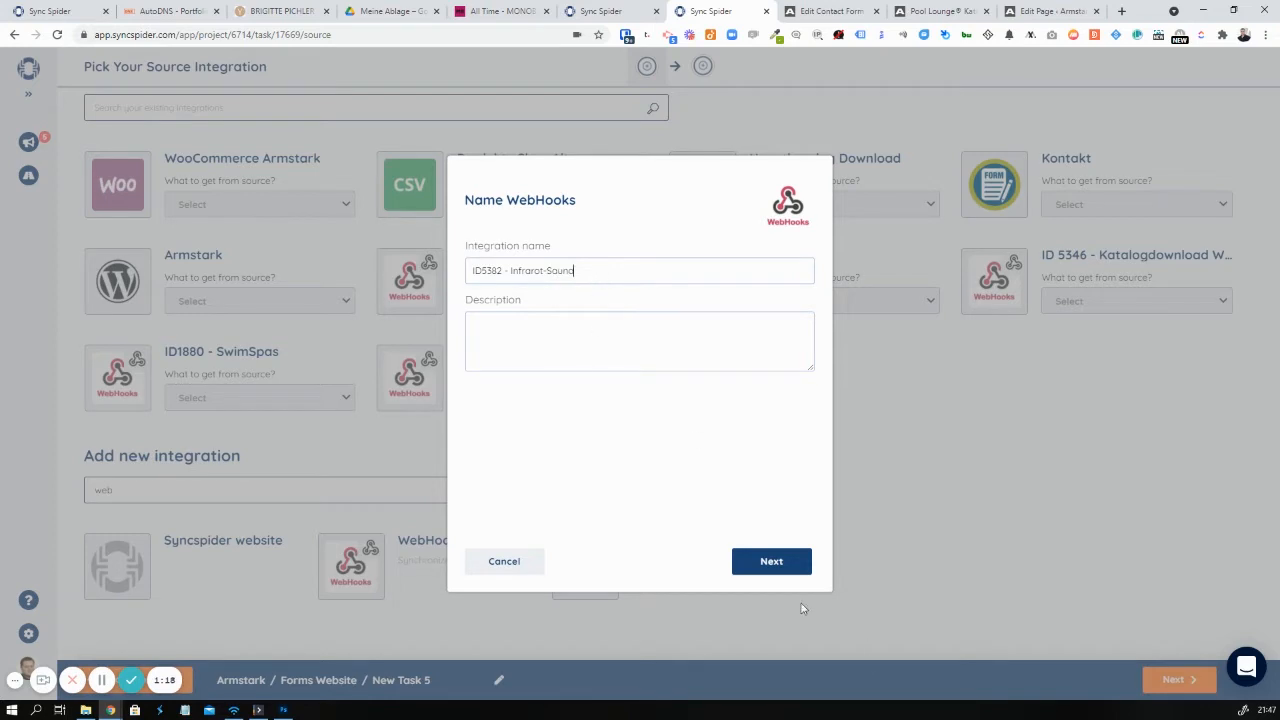
left_click(767, 564)
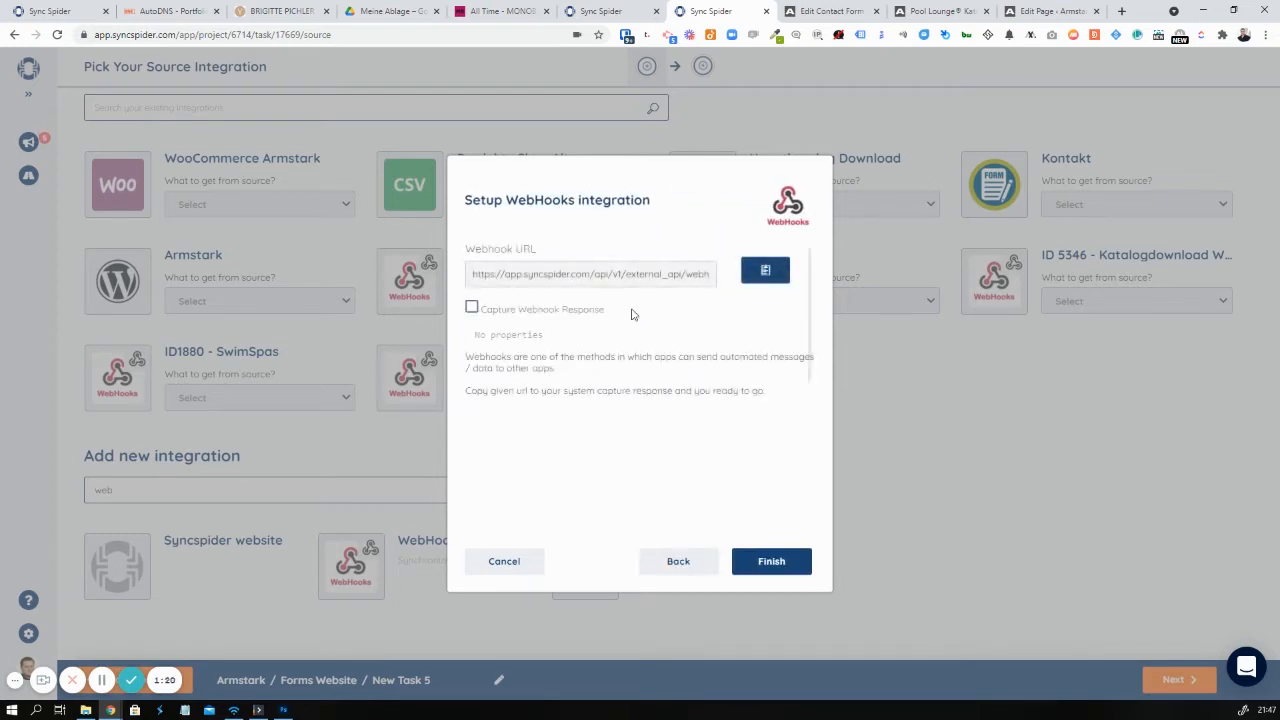
left_click(765, 270)
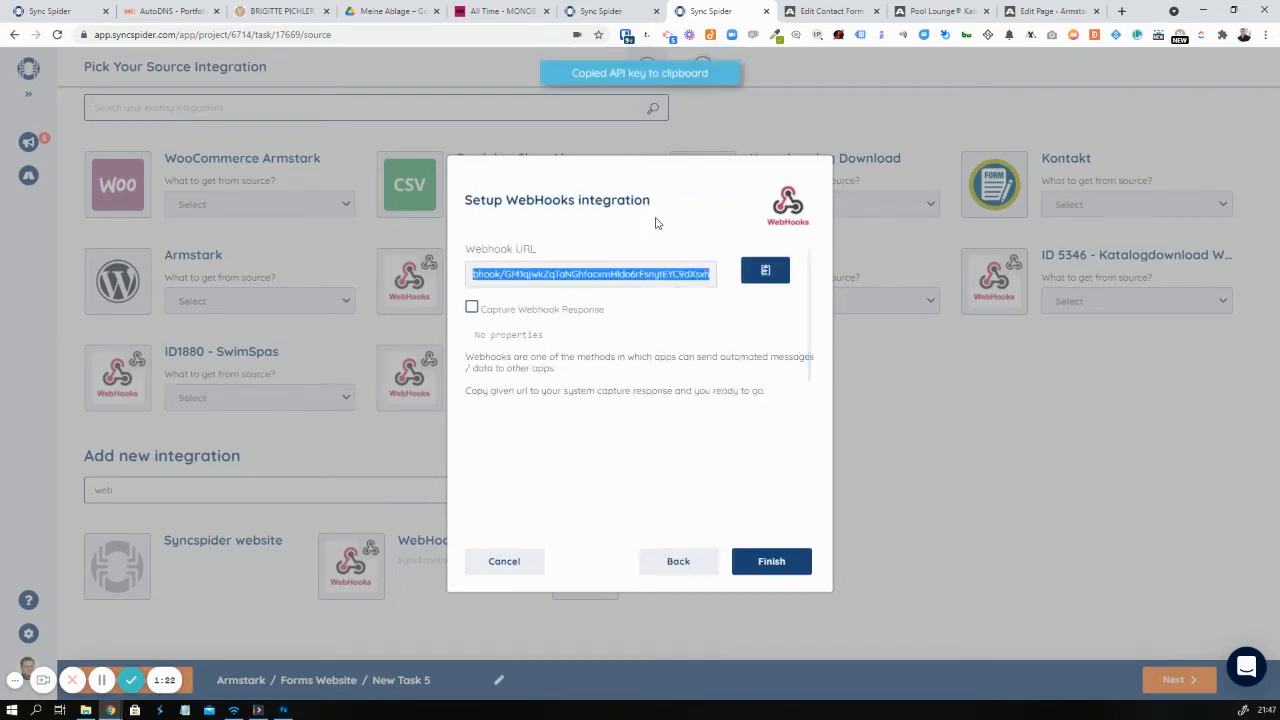
left_click(830, 11)
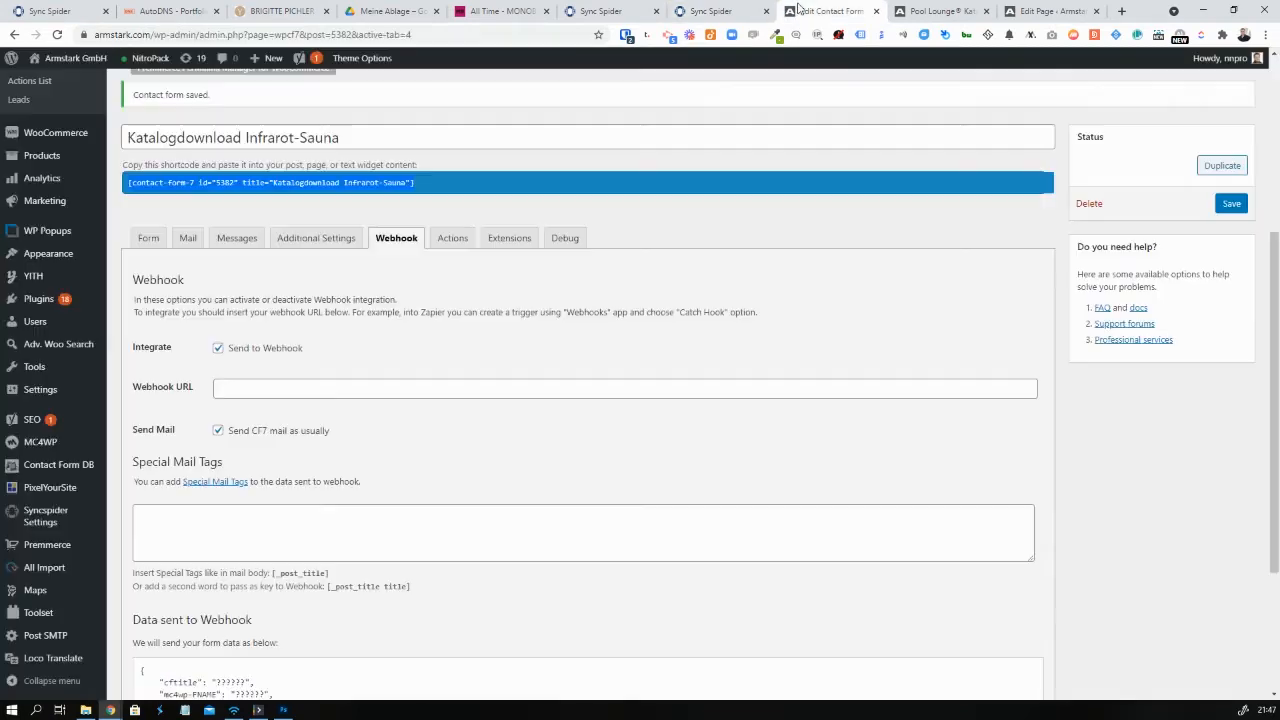
Paste the SyncSpider URL into the form's Webhook URL field, save, and view the live catalogue page
left_click(333, 386)
key("ctrl+v")
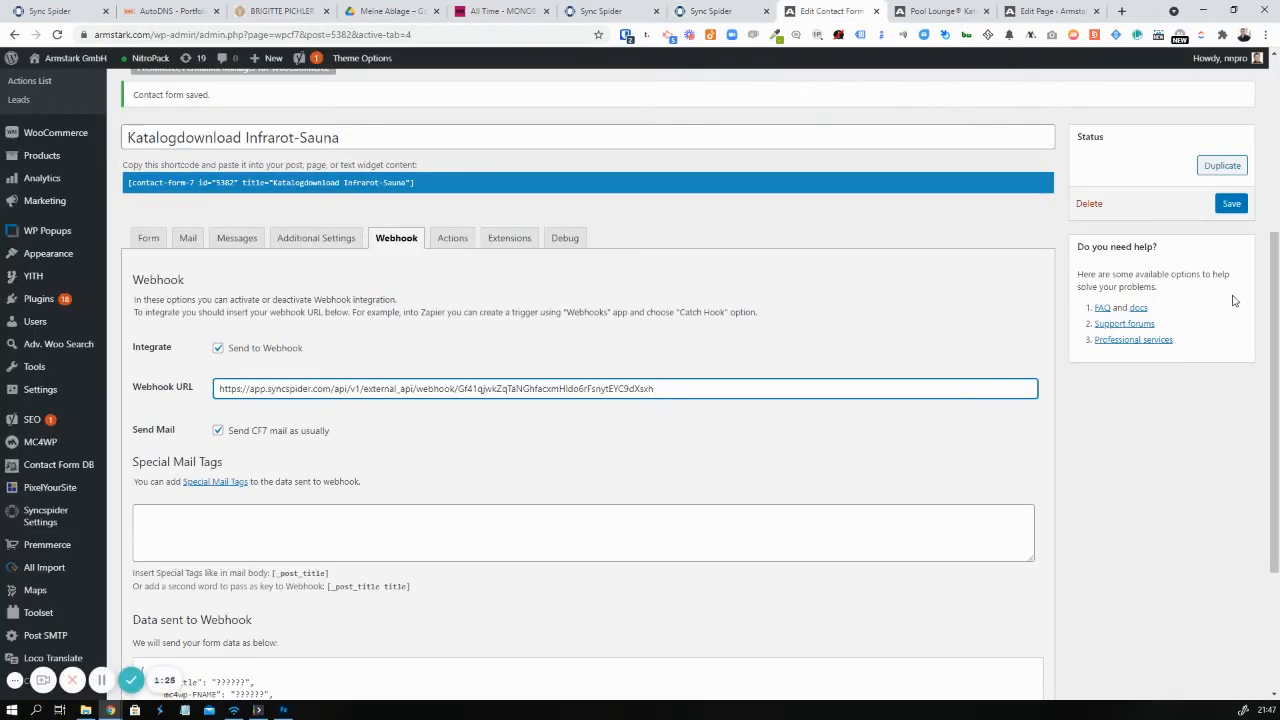
left_click(1231, 204)
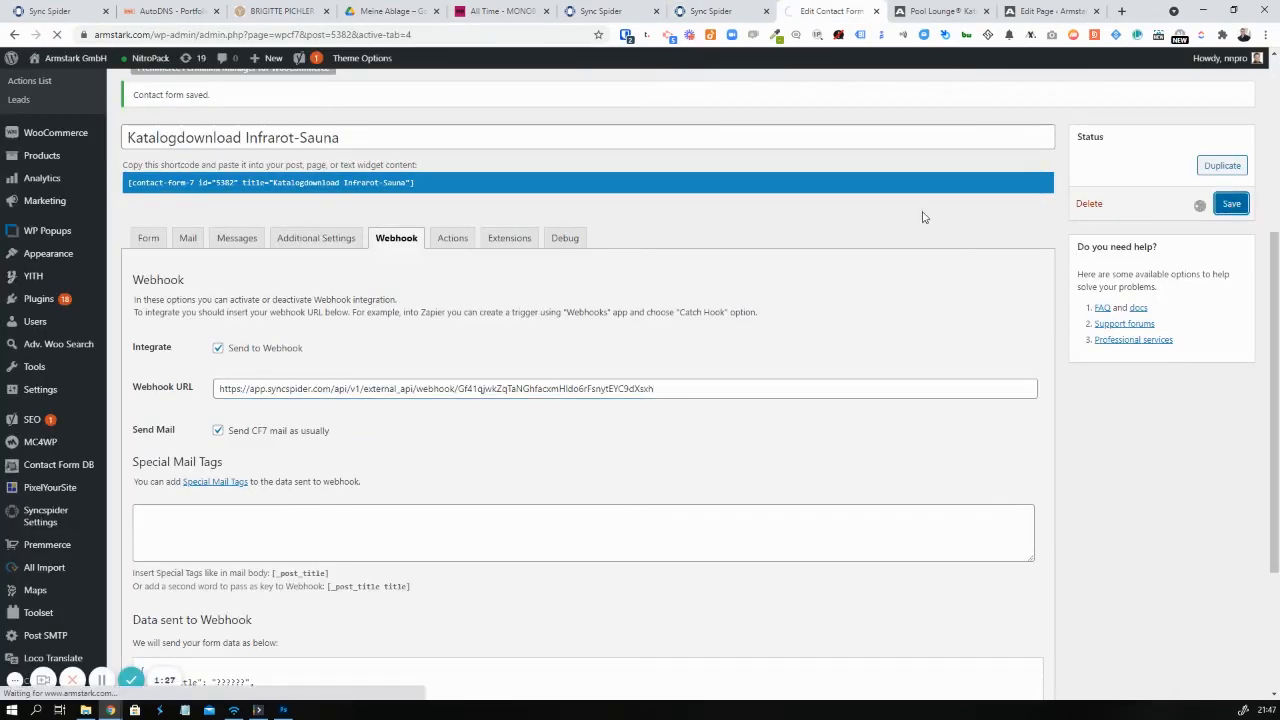
left_click(1050, 11)
left_click(309, 59)
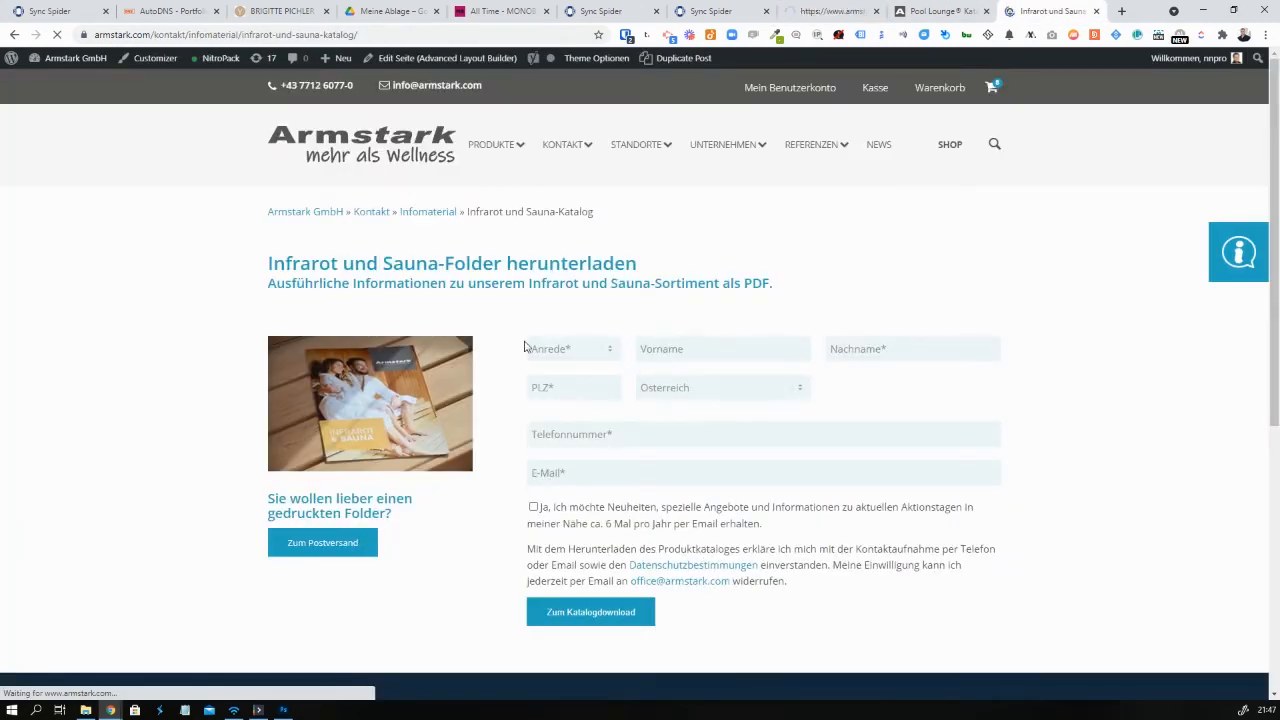
Fill the catalogue form with Herr and test contact details, fix the e-mail ending to 'com', and start webhook capture
left_click(576, 349)
left_click(569, 417)
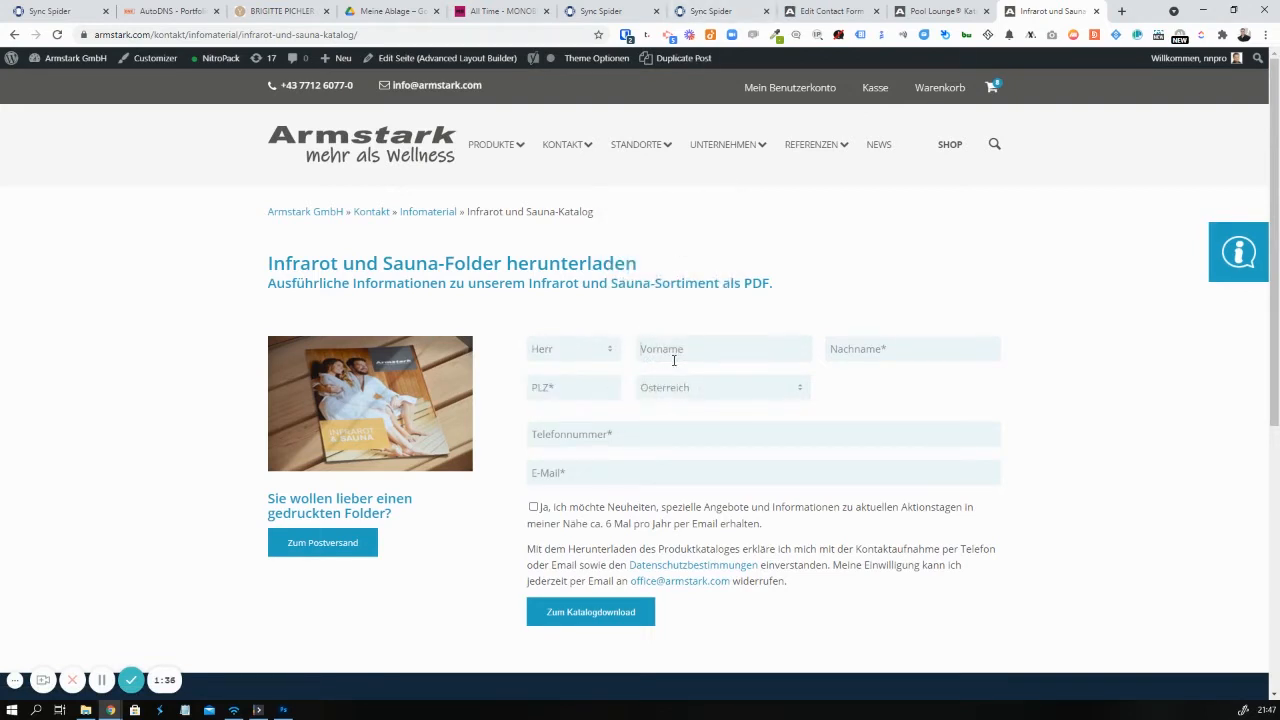
left_click(674, 360)
type("No")
type("Star")
type("+43775")
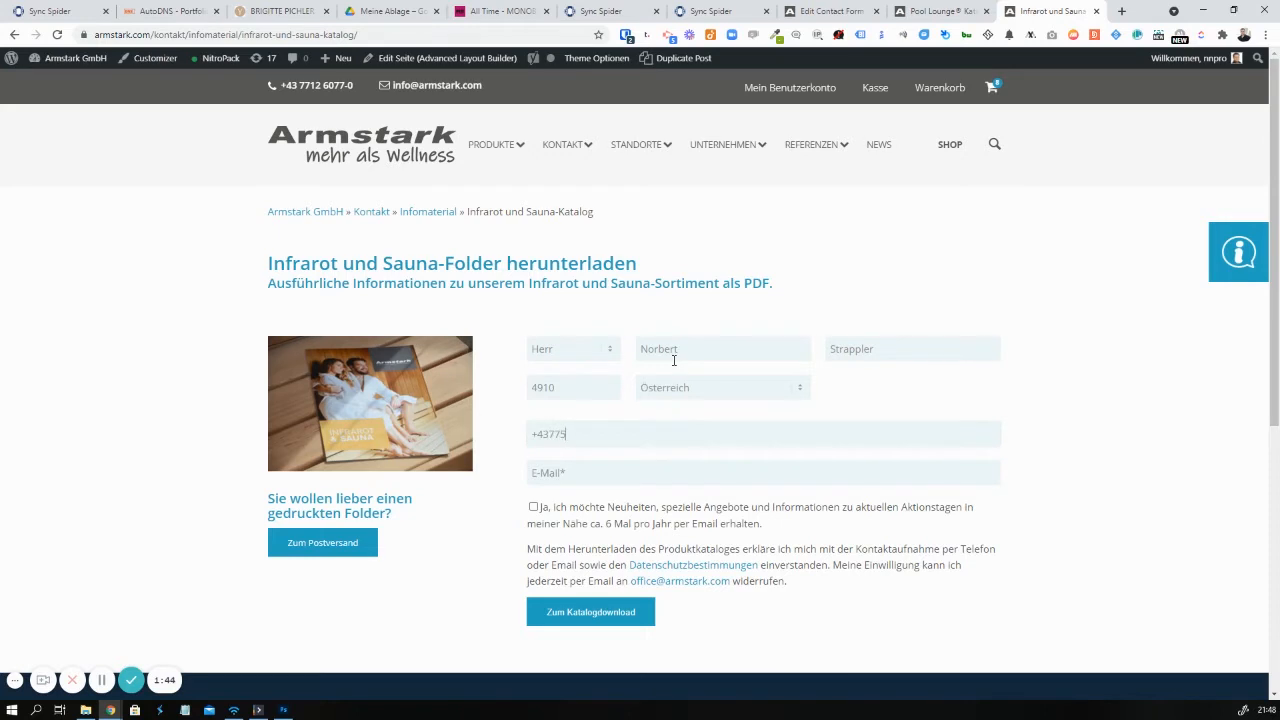
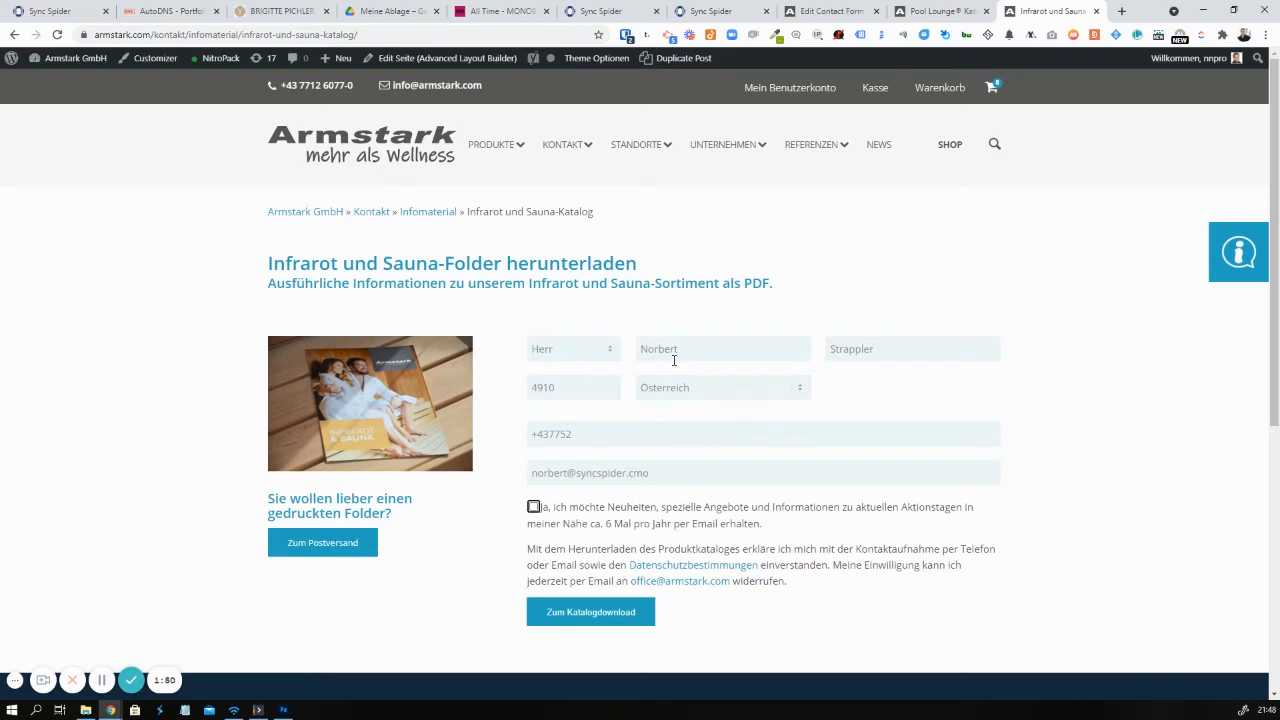
left_click(646, 472)
double_click(640, 472)
type("com")
left_click(680, 10)
left_click(503, 312)
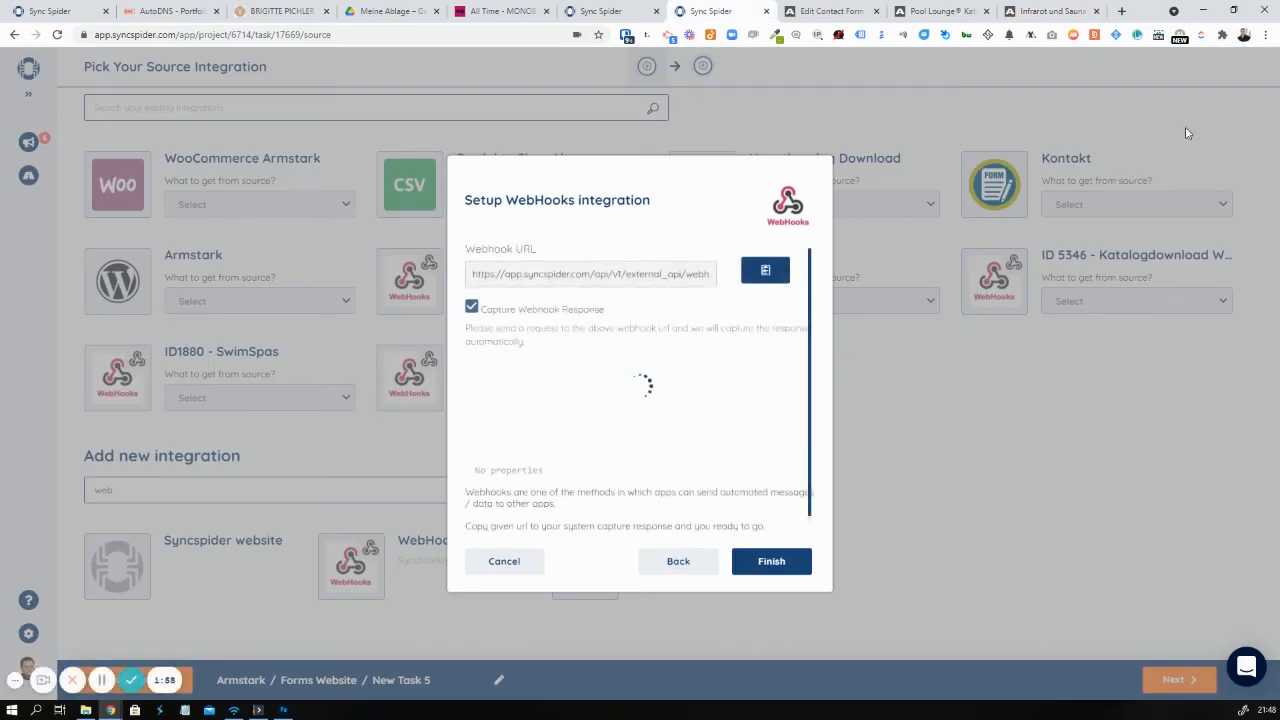
Submit the filled catalogue download form as a test so SyncSpider receives it
left_click(1059, 8)
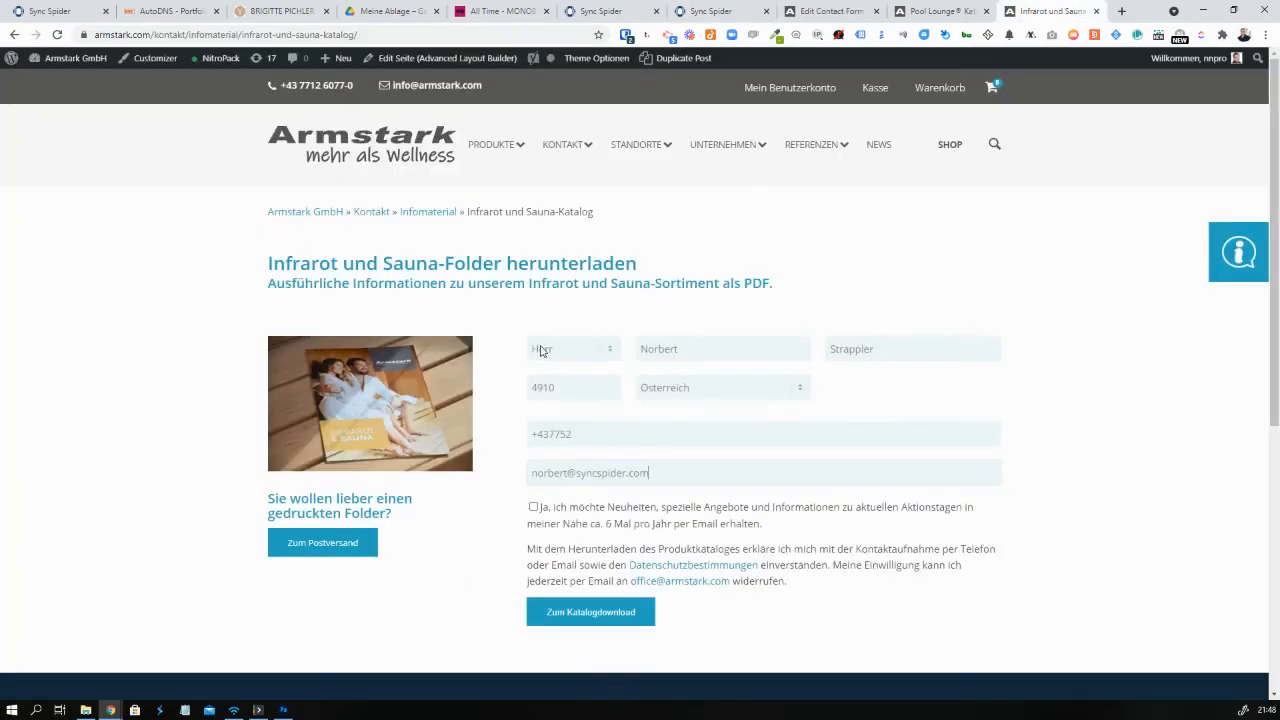
left_click(619, 620)
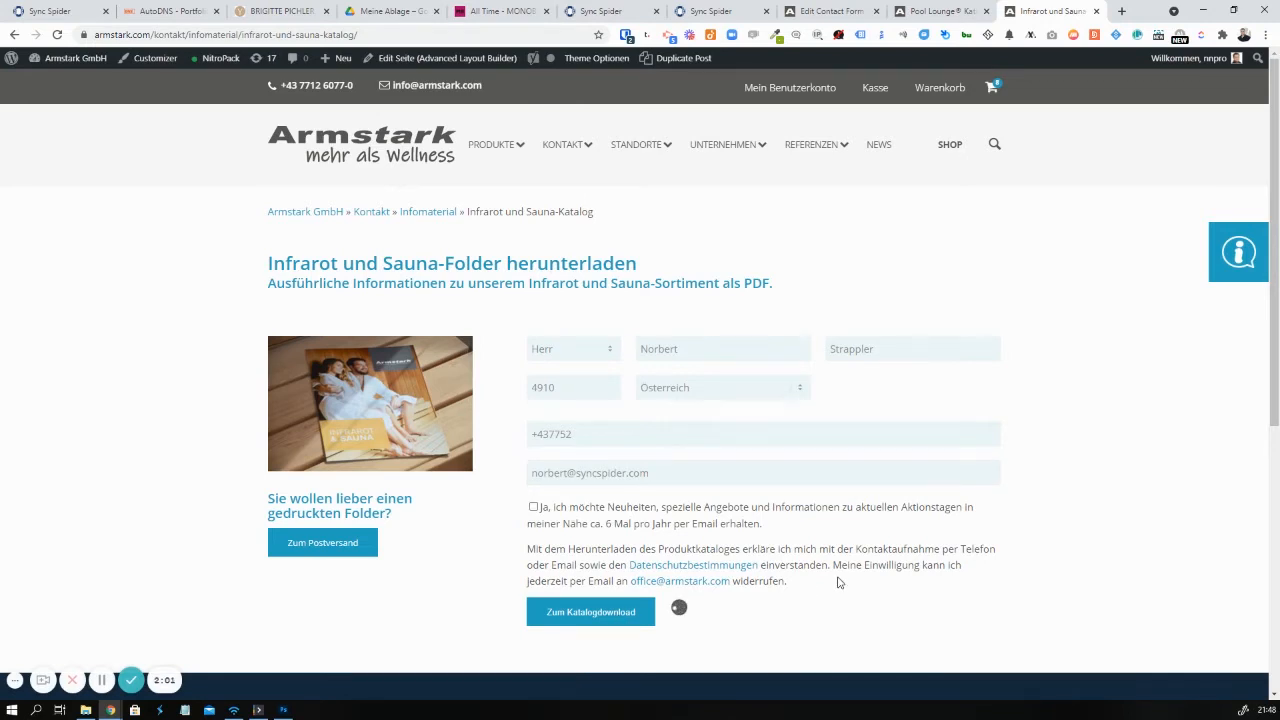
left_click(724, 11)
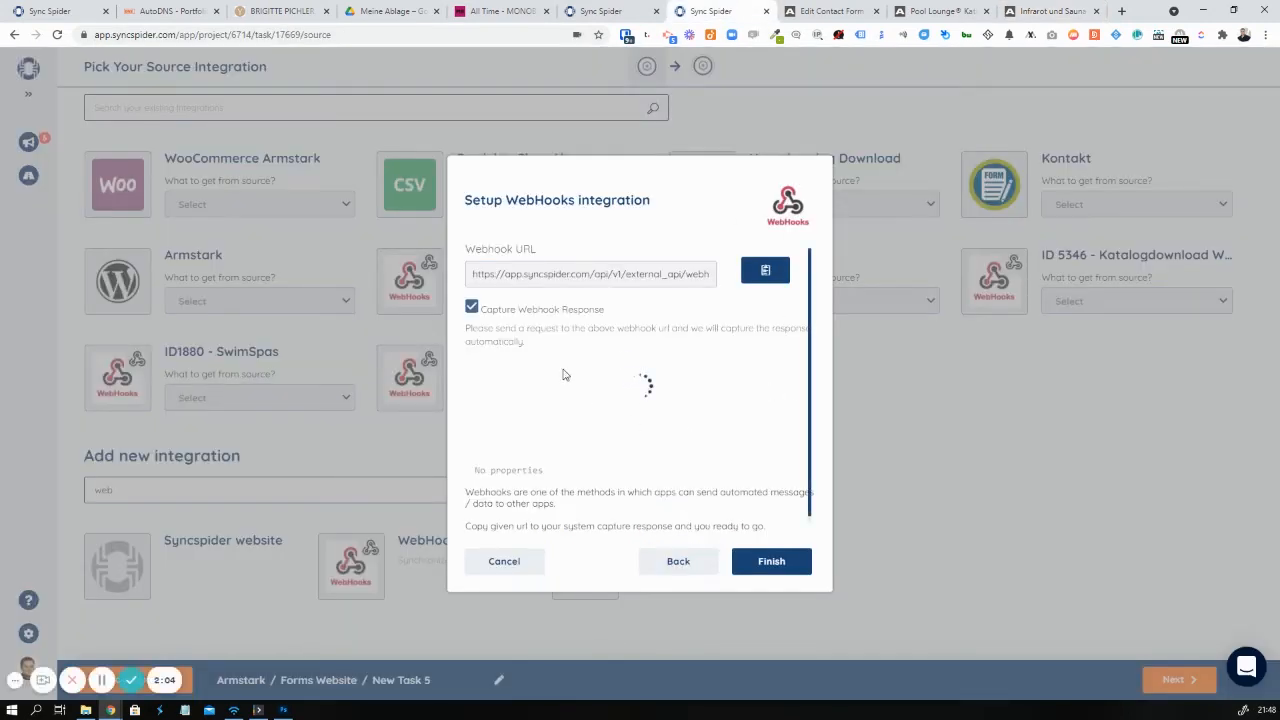
left_click(1050, 11)
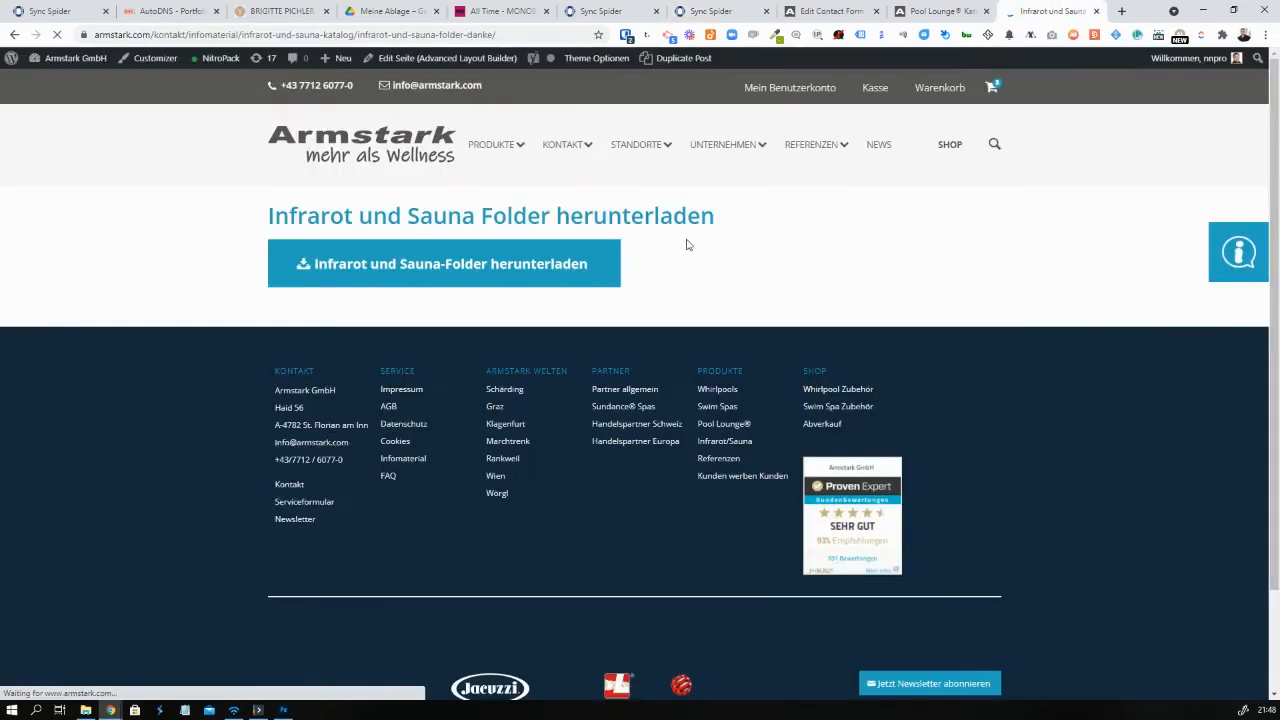
Finish the WebHooks integration using the captured form fields
left_click(703, 11)
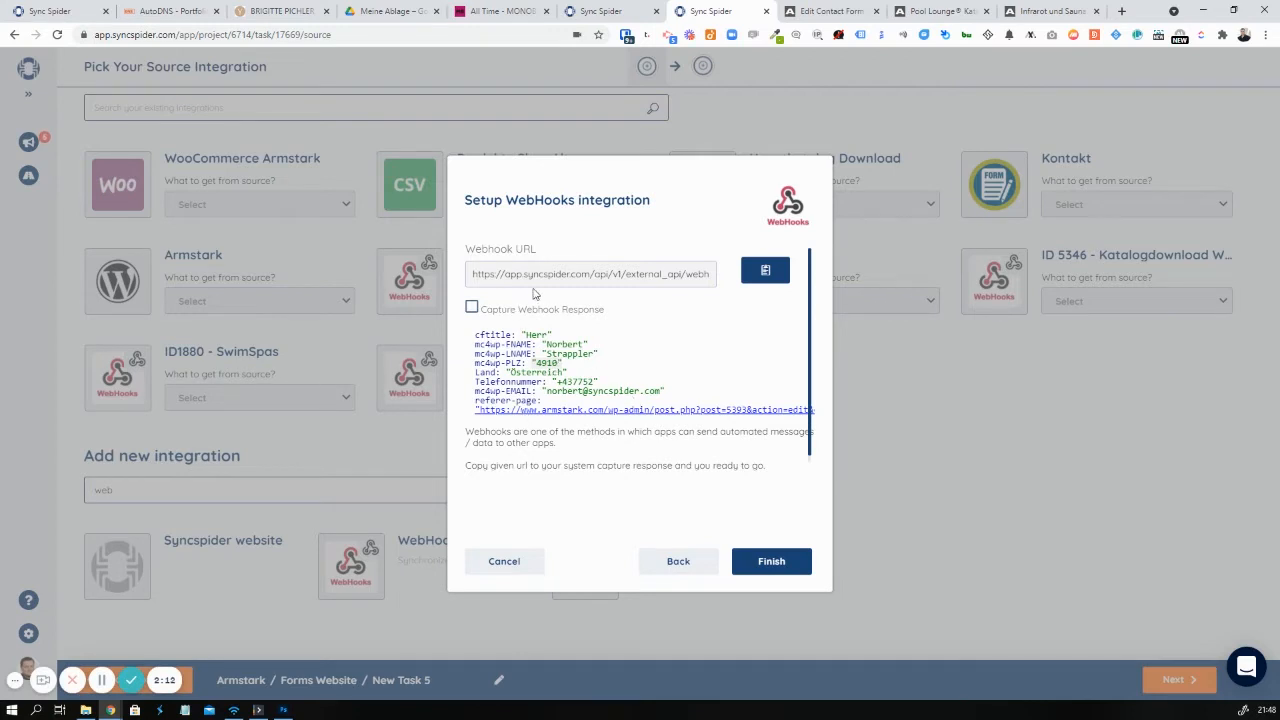
left_click(759, 563)
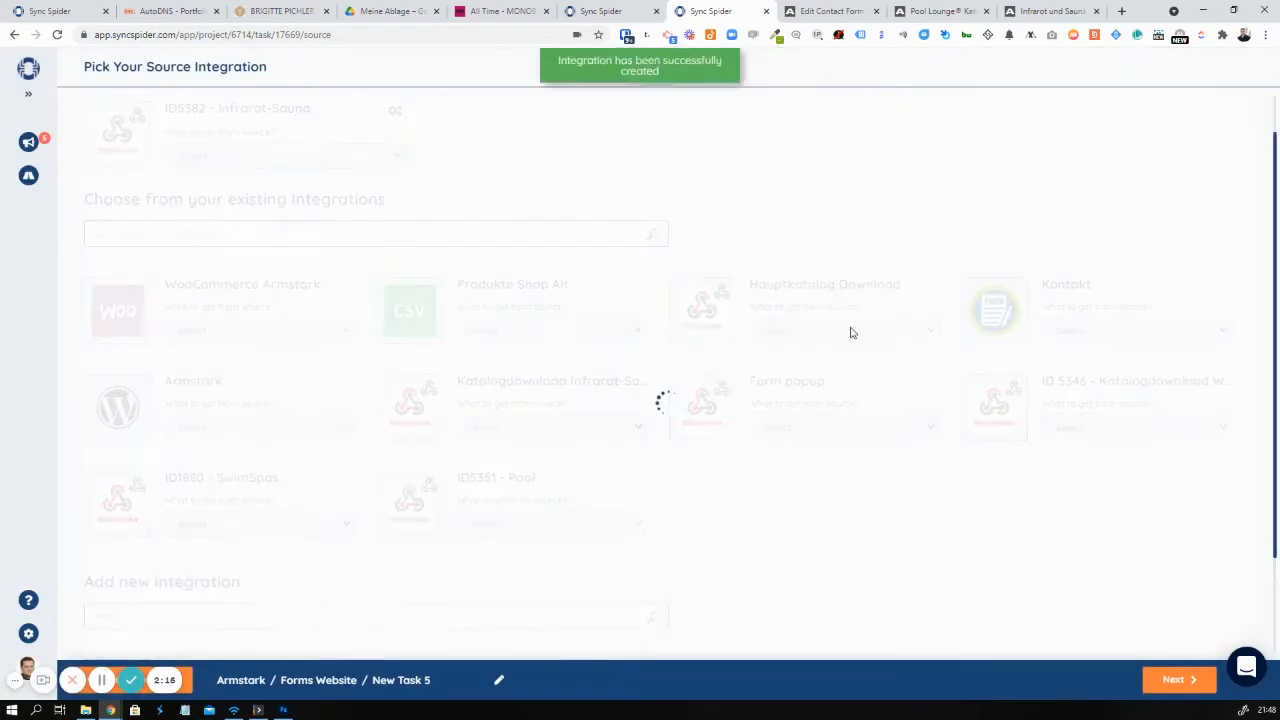
left_click(825, 11)
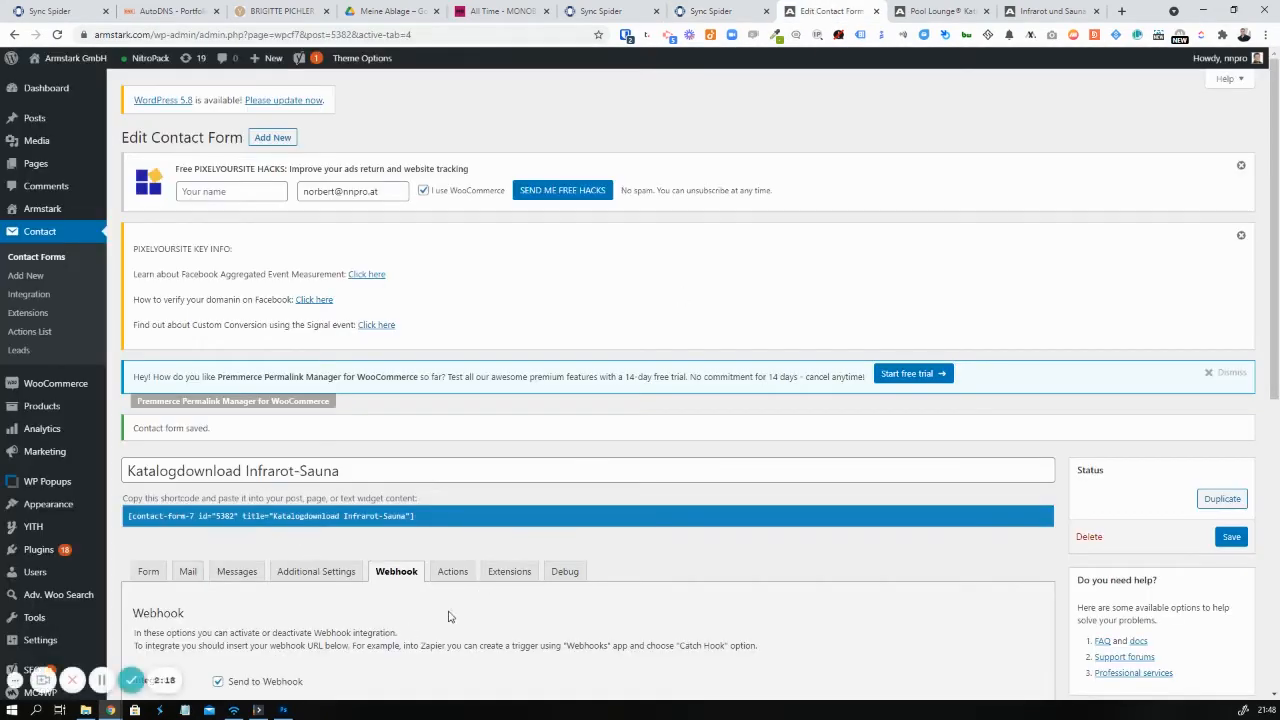
Confirm ID5382 - Infrarot-Sauna with WebHook as the task's source and advance
scroll(903, 237, "down", 2)
left_click(1045, 8)
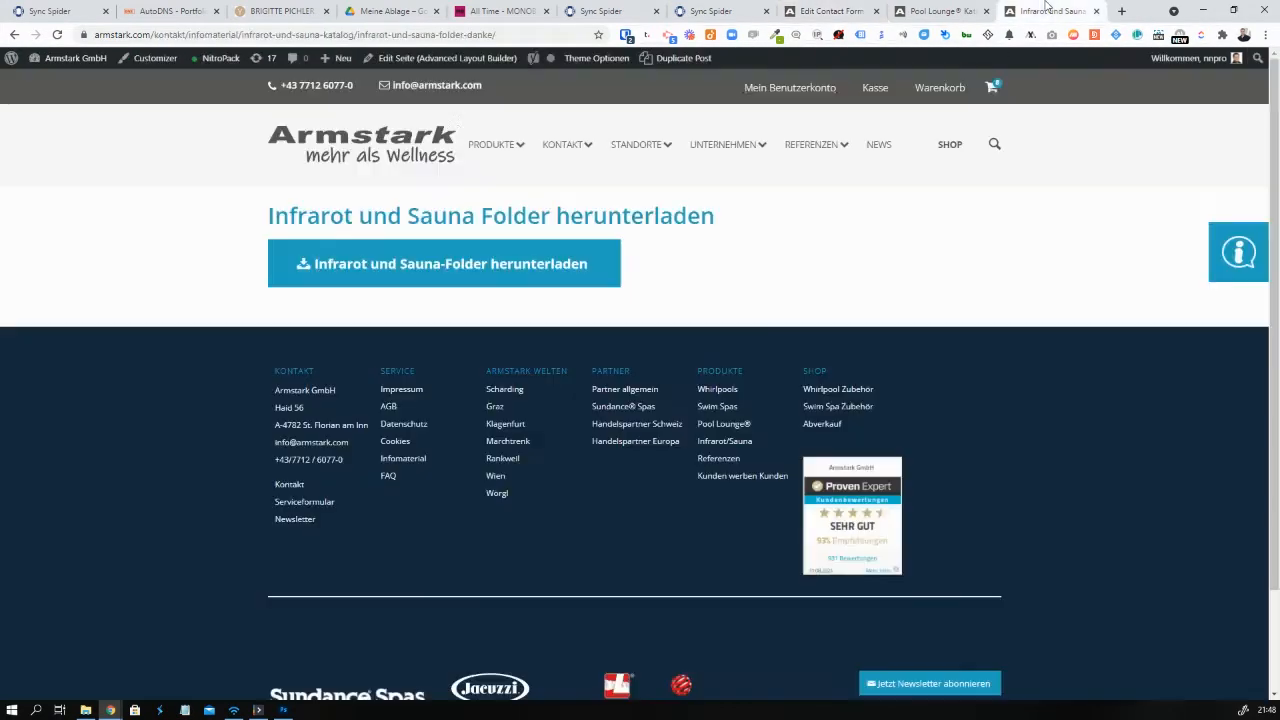
left_click(14, 34)
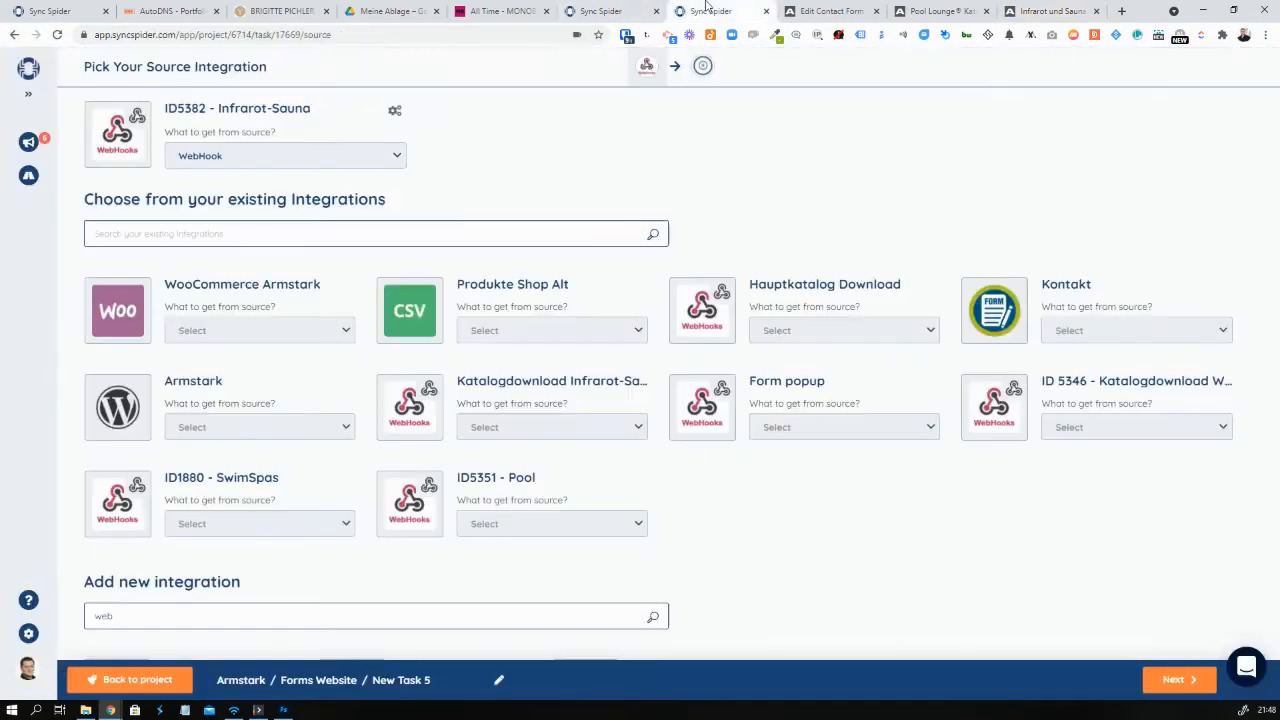
left_click(710, 11)
scroll(760, 225, "up", 2)
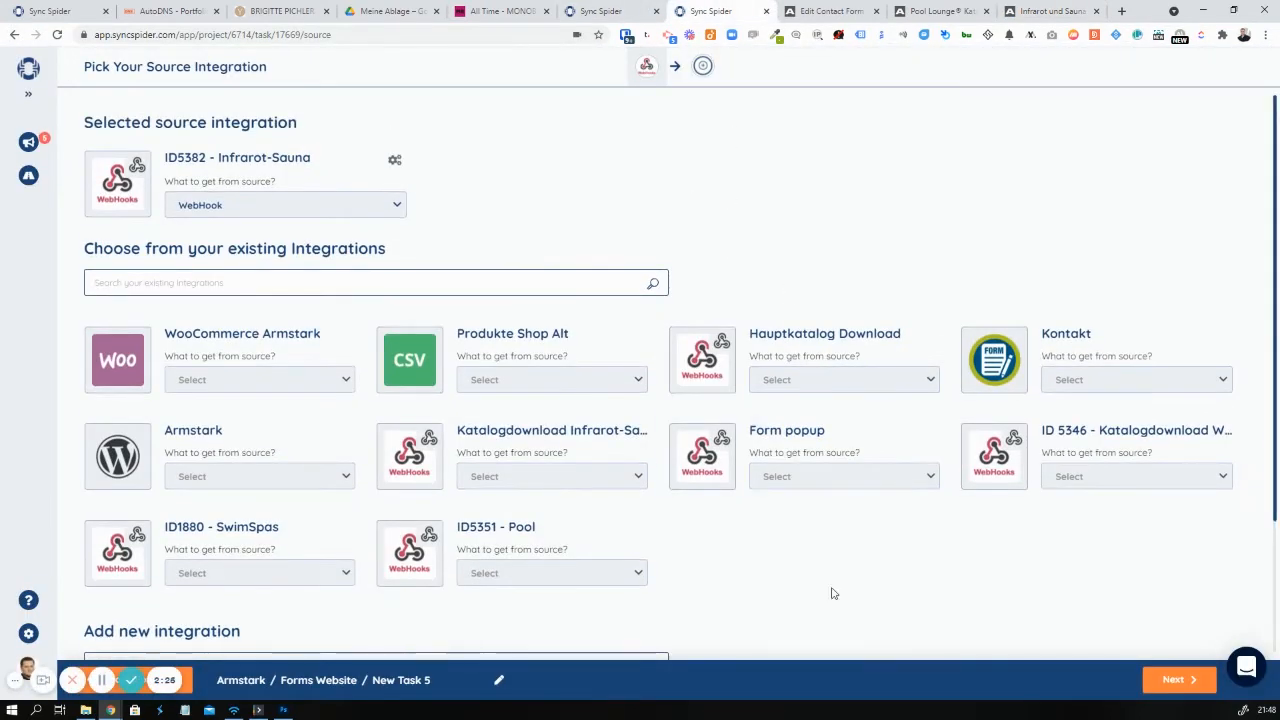
left_click(1172, 680)
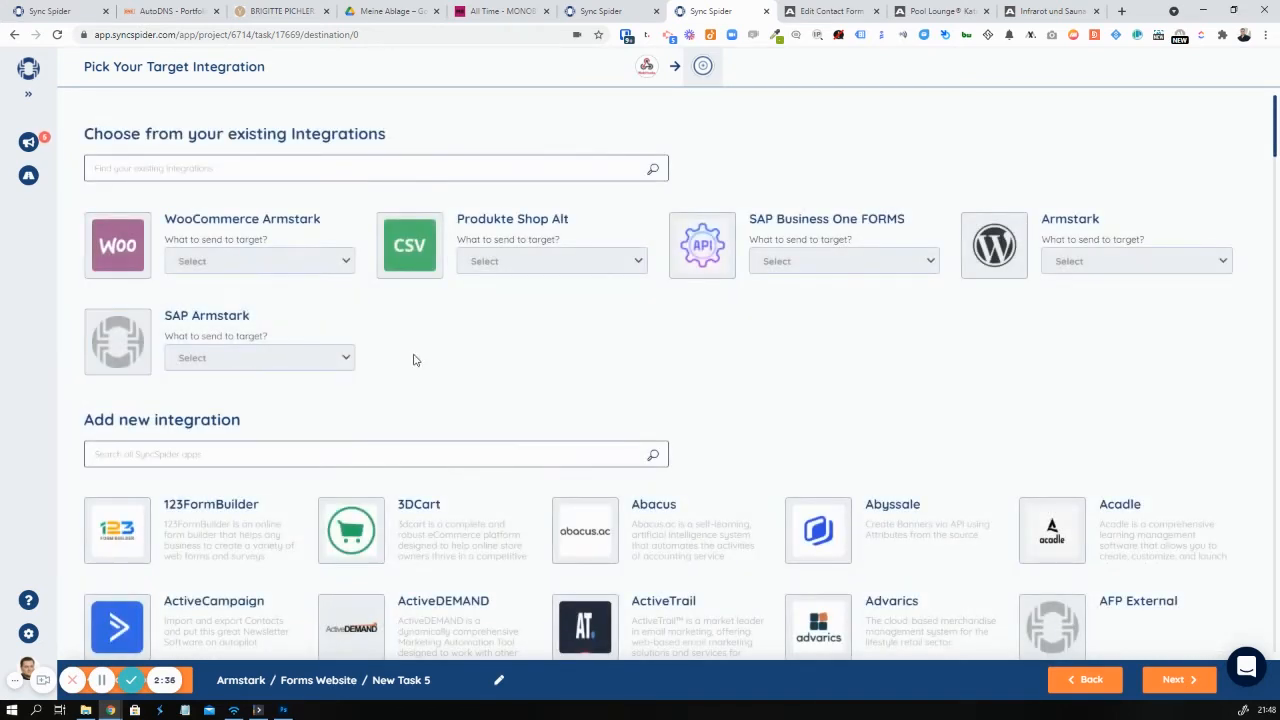
Select SAP Armstark with Contacts as the target and continue to Source Filter
left_click(256, 328)
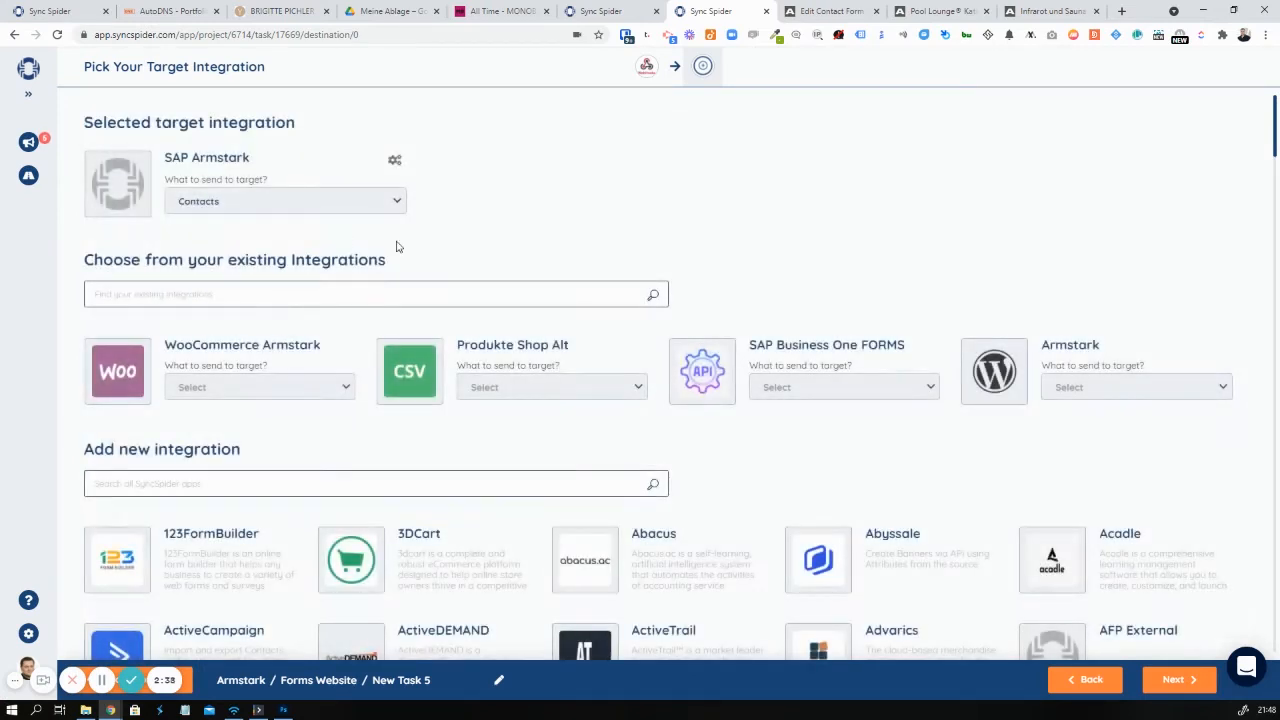
left_click(337, 163)
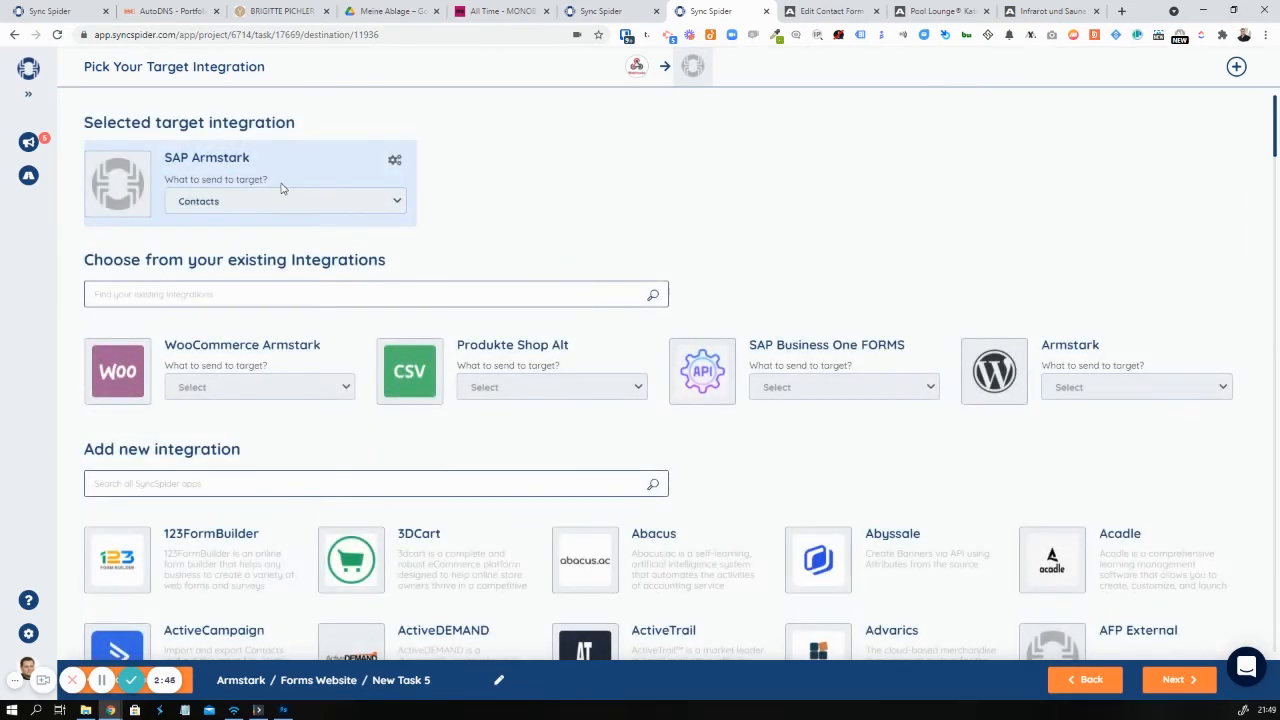
left_click(1178, 680)
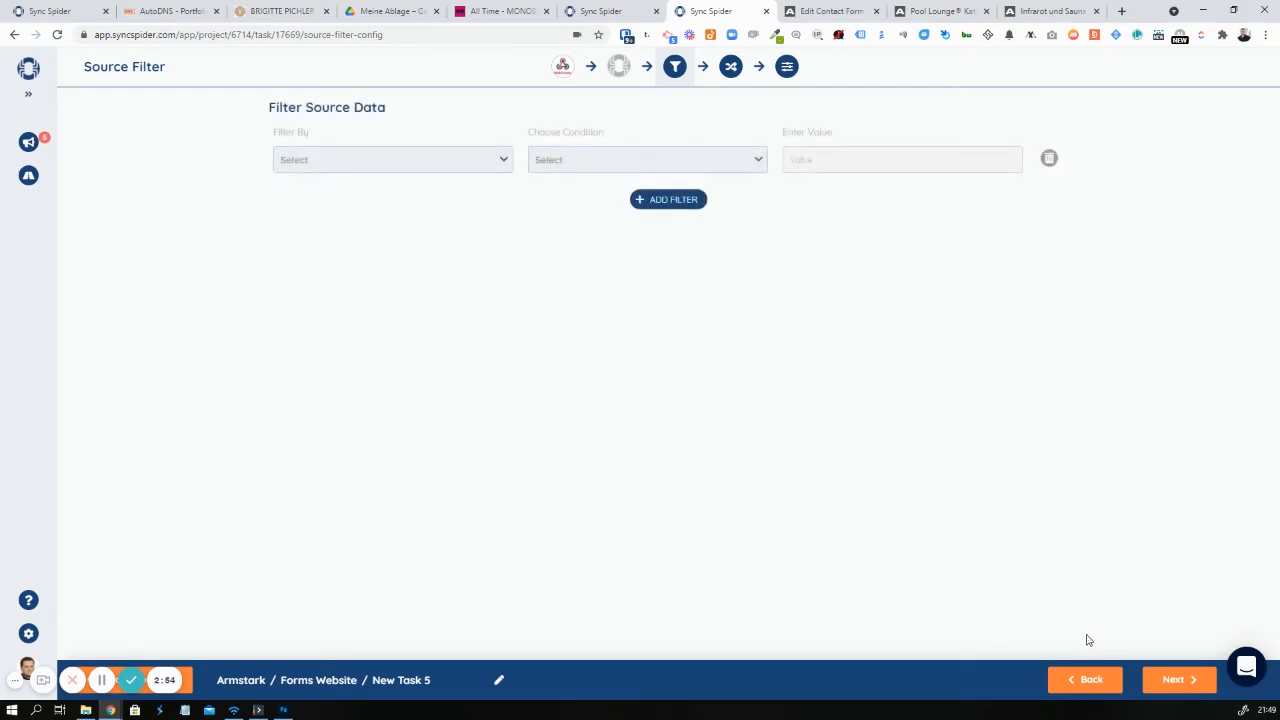
Skip the Source Filter without adding any filter and reach the Mapping page
left_click(1173, 683)
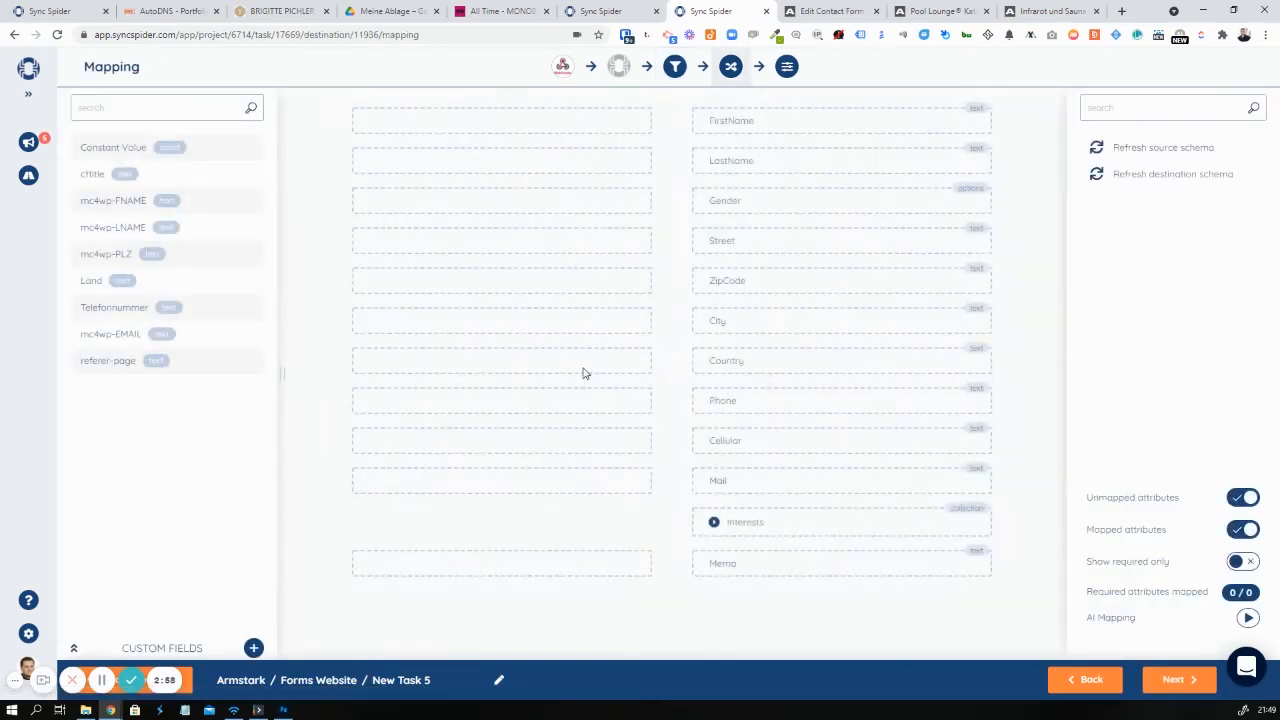
left_click(840, 14)
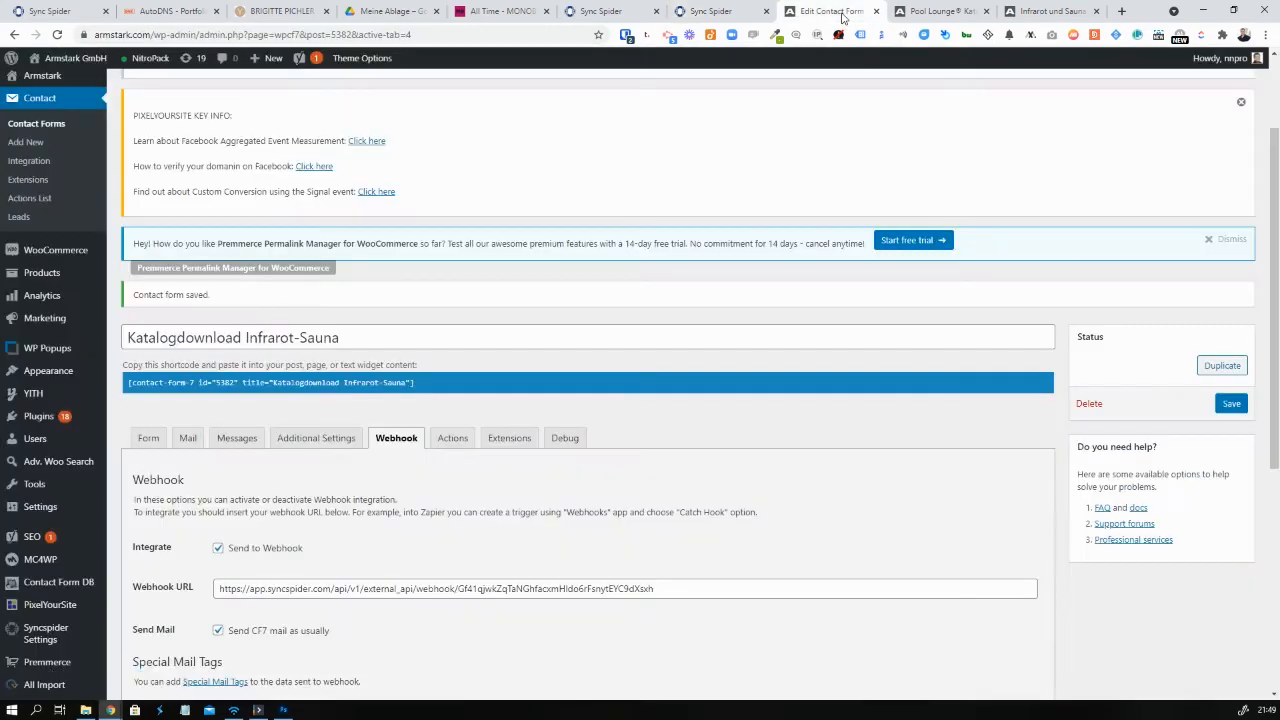
left_click(750, 6)
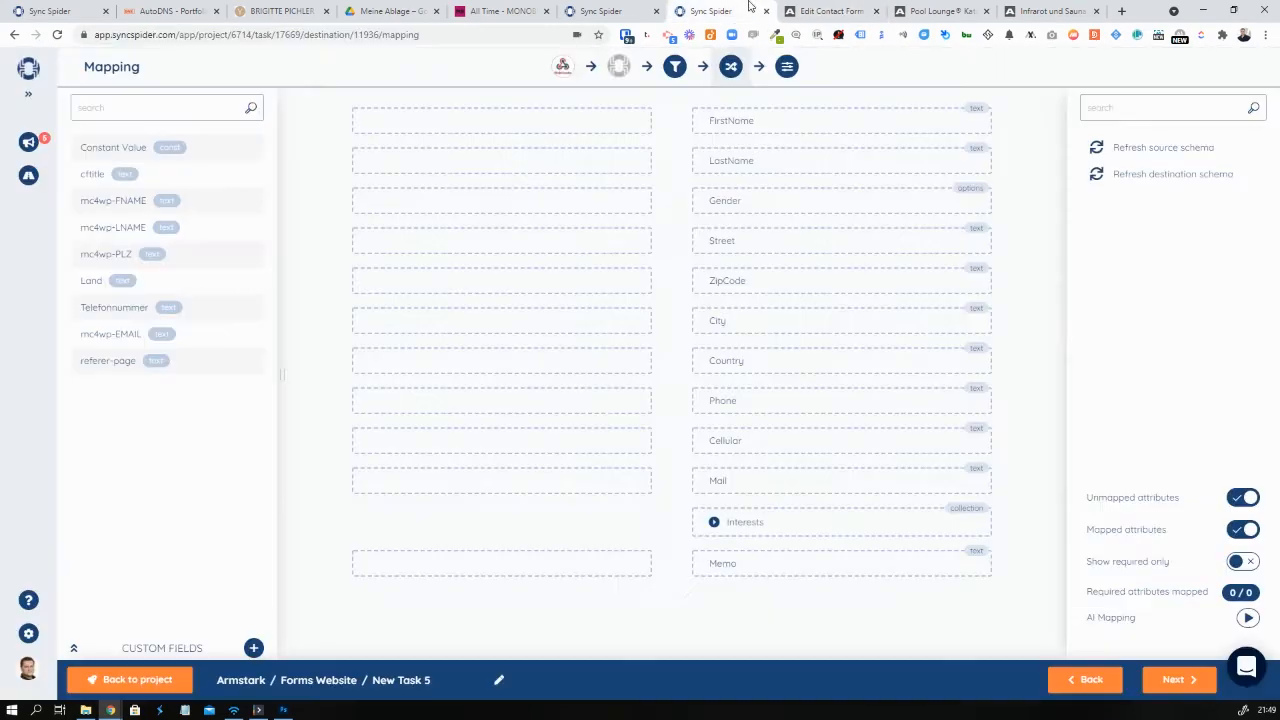
Rename the task to 'ID5382 - Infrarot-Sauna'
left_click_drag(464, 680, 375, 681)
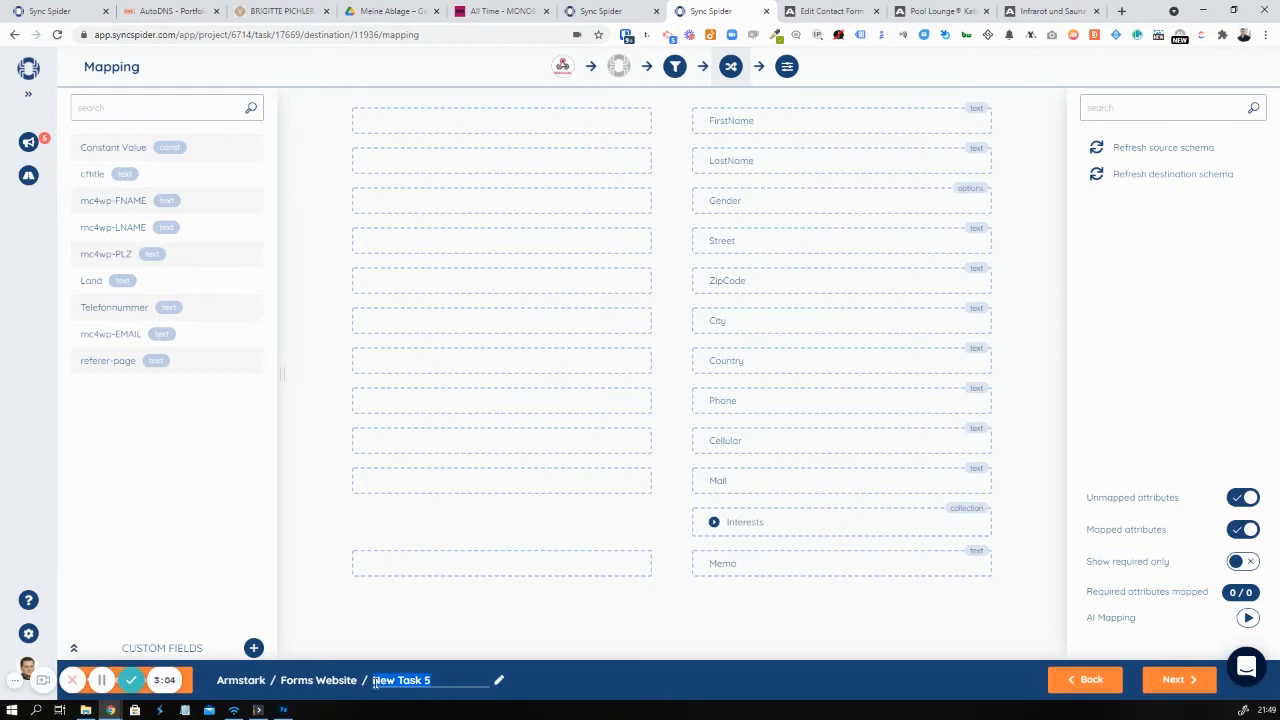
type("P5382 - Infraro")
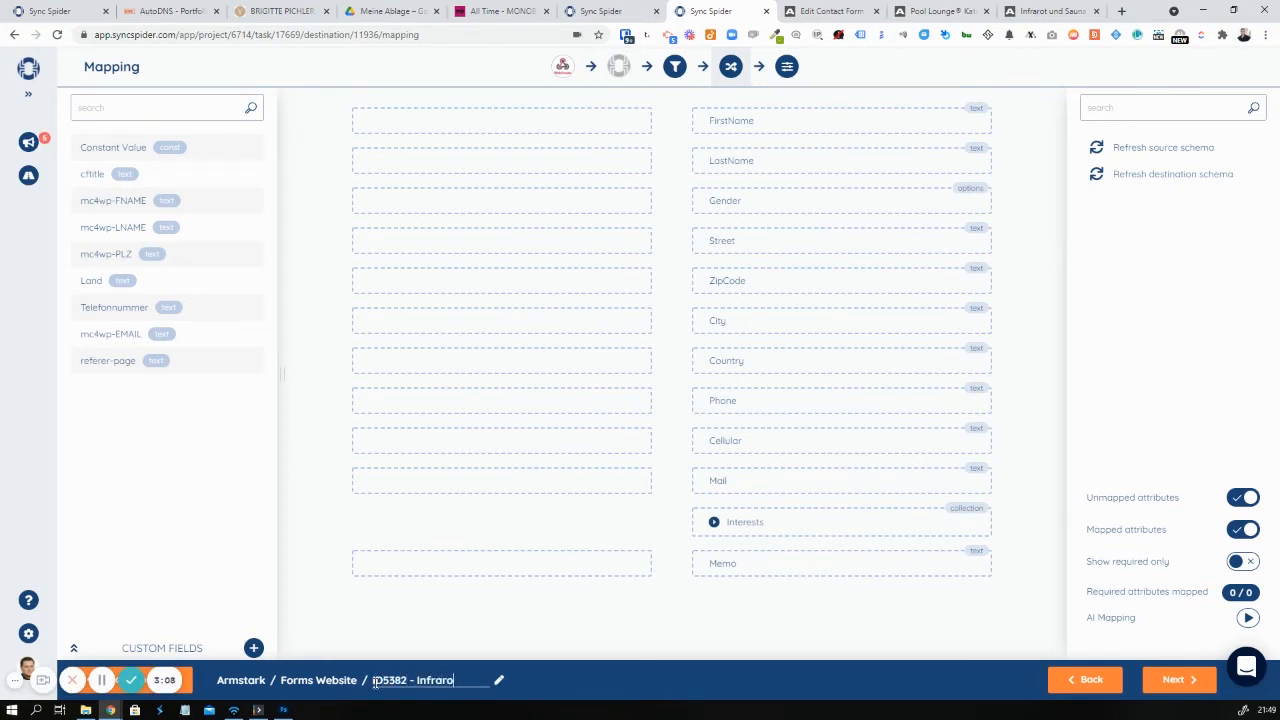
type("t-Sauna")
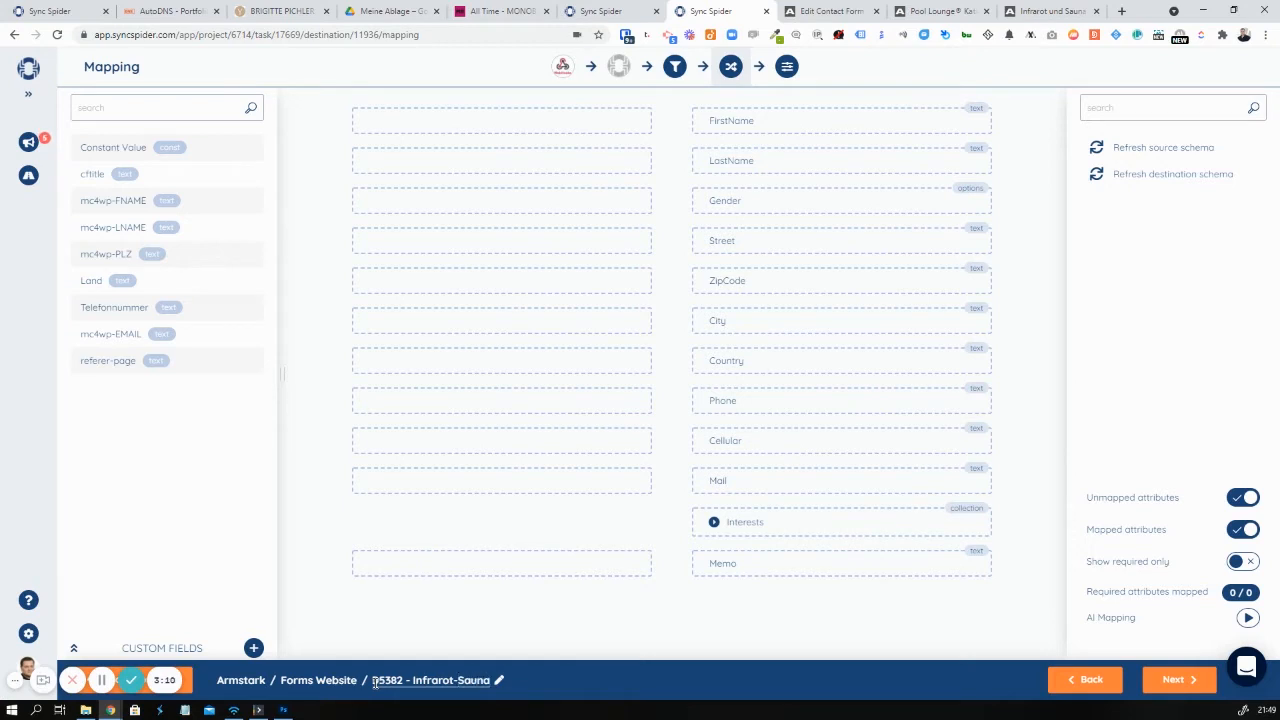
type("u")
key("BackSpace")
key("Return")
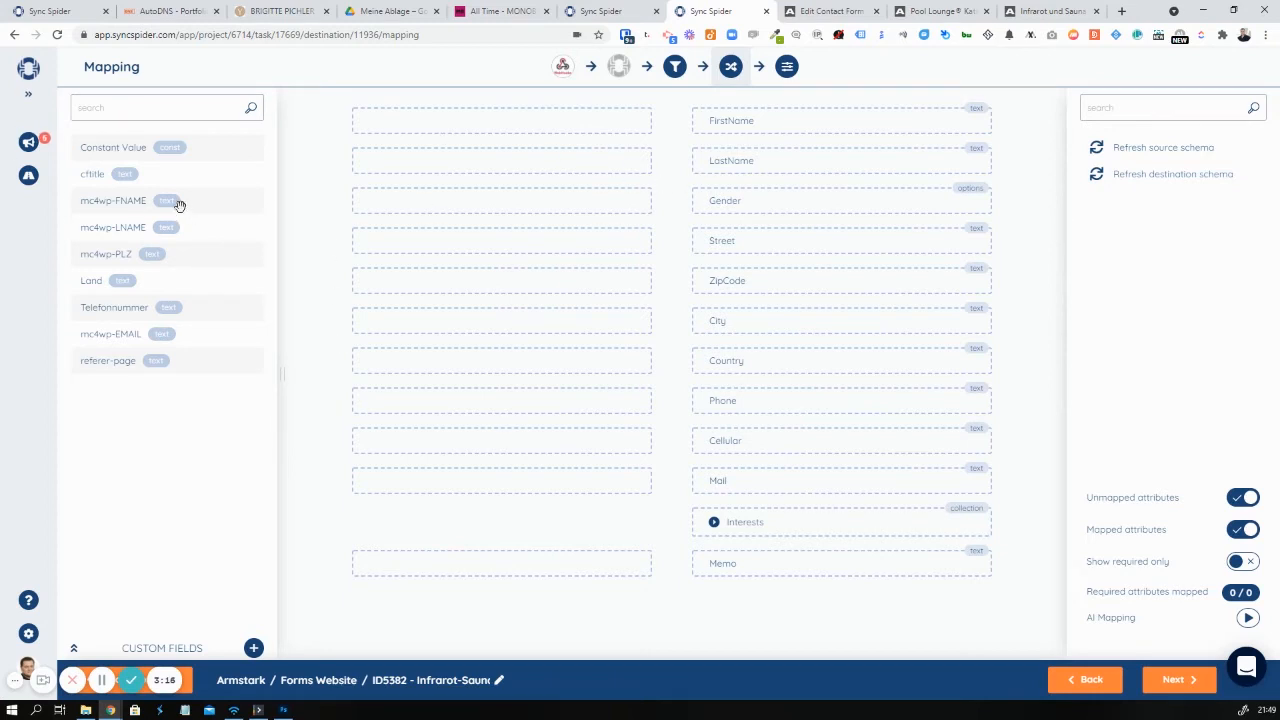
Map mc4wp-FNAME, mc4wp-LNAME and mc4wp-PLZ to FirstName, LastName and ZipCode
left_click_drag(166, 201, 540, 121)
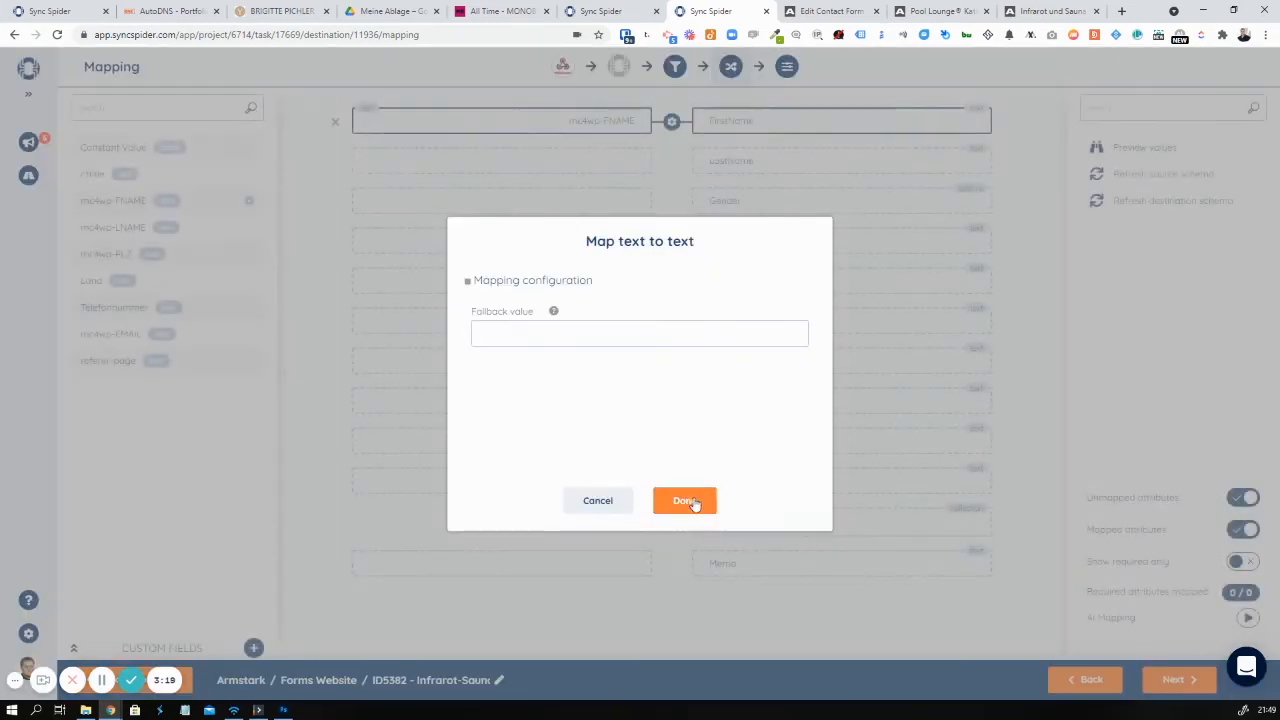
left_click(686, 500)
left_click_drag(143, 218, 455, 163)
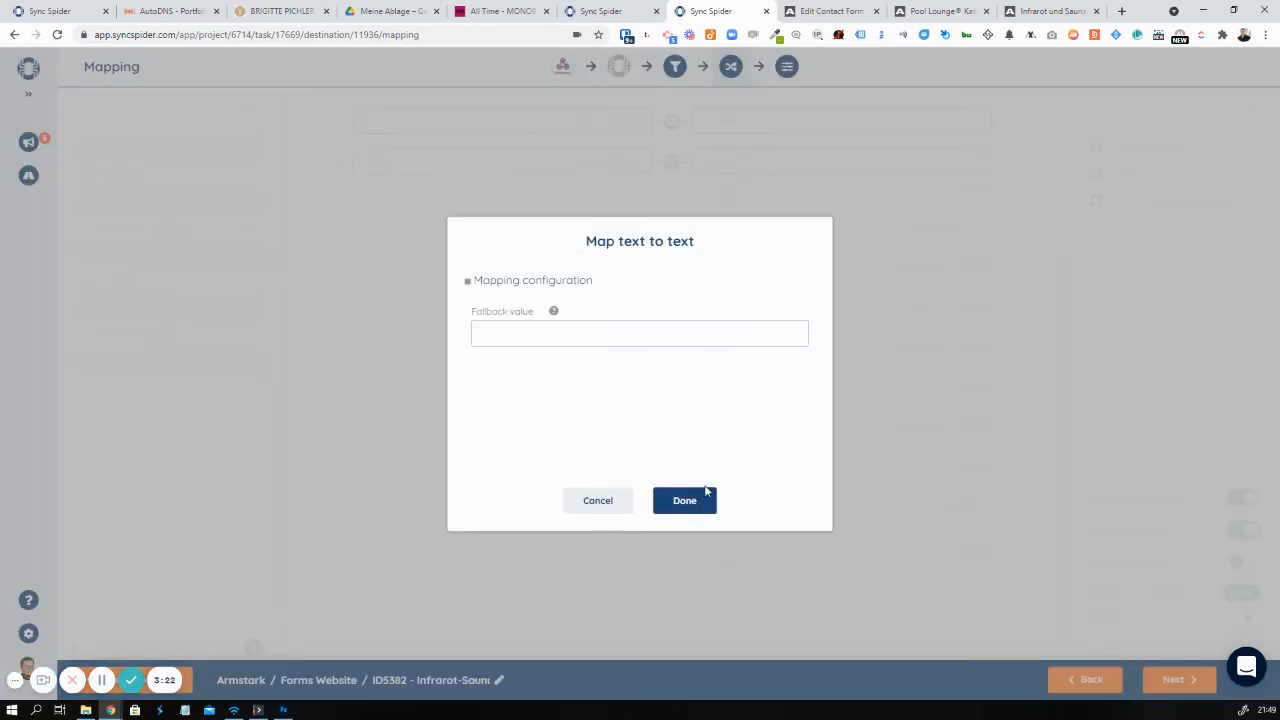
left_click(704, 494)
left_click_drag(122, 254, 469, 280)
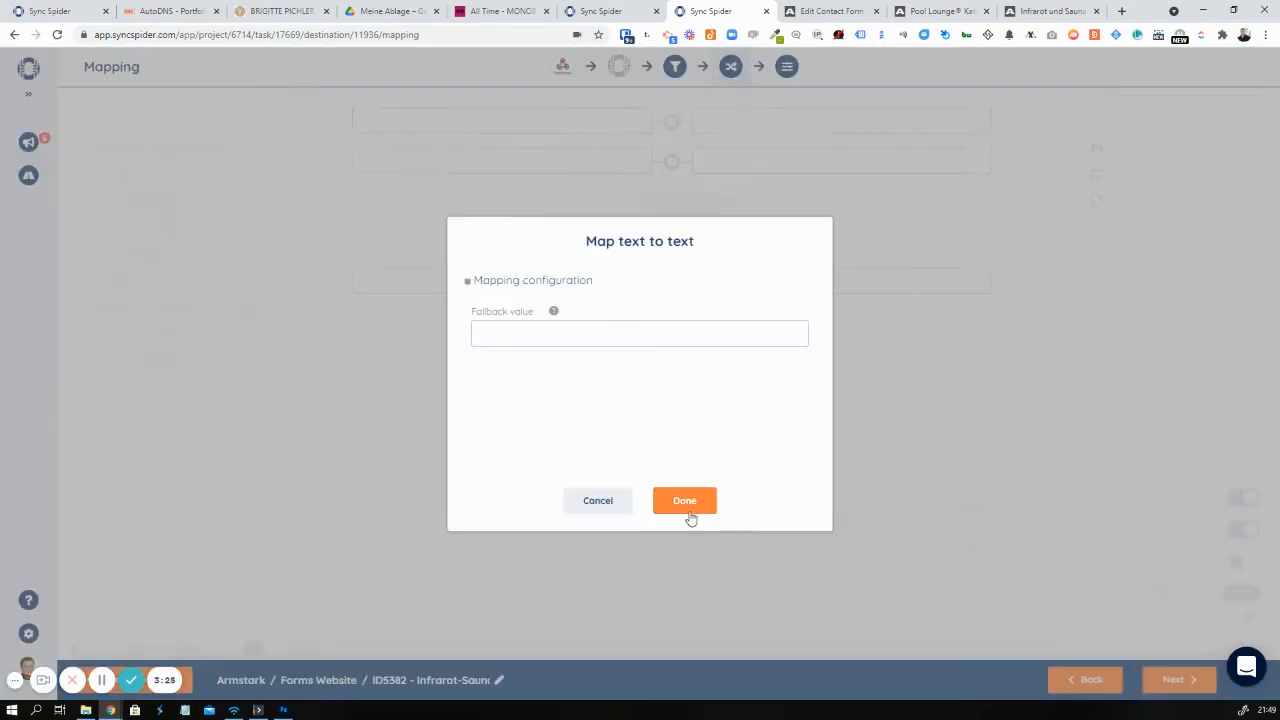
left_click(686, 500)
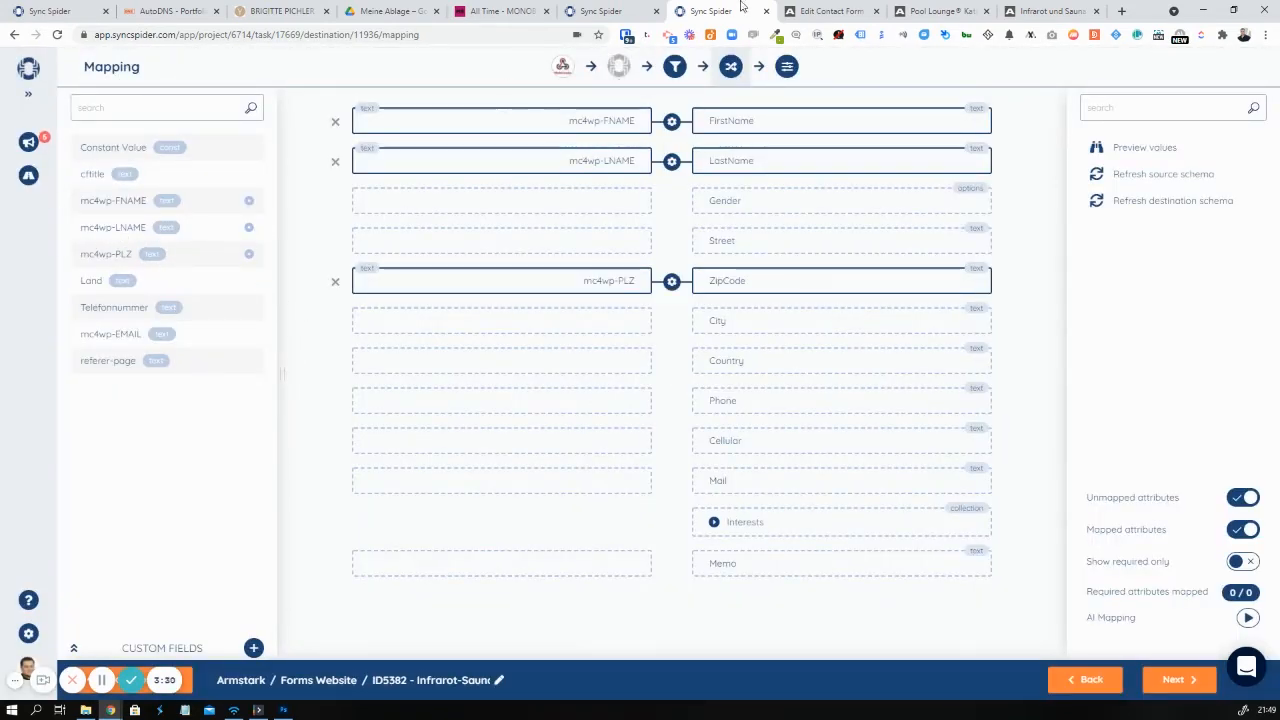
key("ctrl+Tab")
scroll(513, 435, "down", 5)
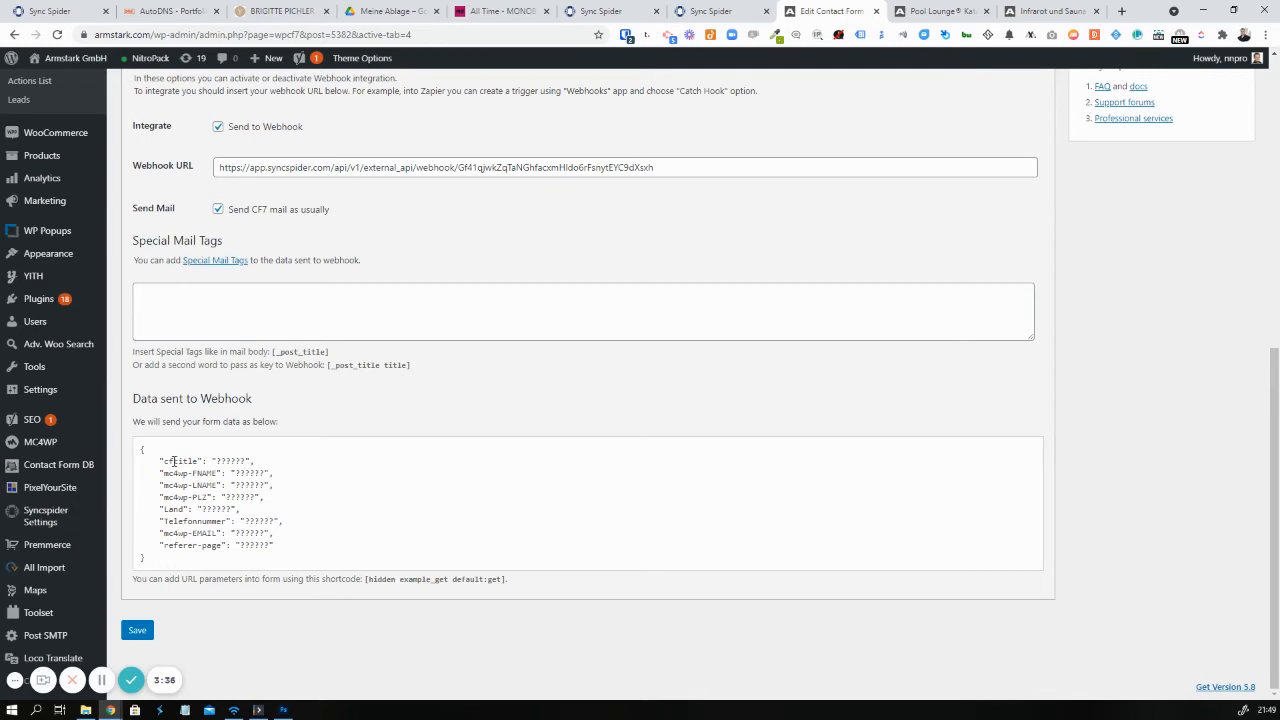
Read the Infrarot-Sauna form's Data sent to Webhook and template field names, then return to SyncSpider
left_click_drag(173, 461, 222, 546)
scroll(222, 546, "up", 4)
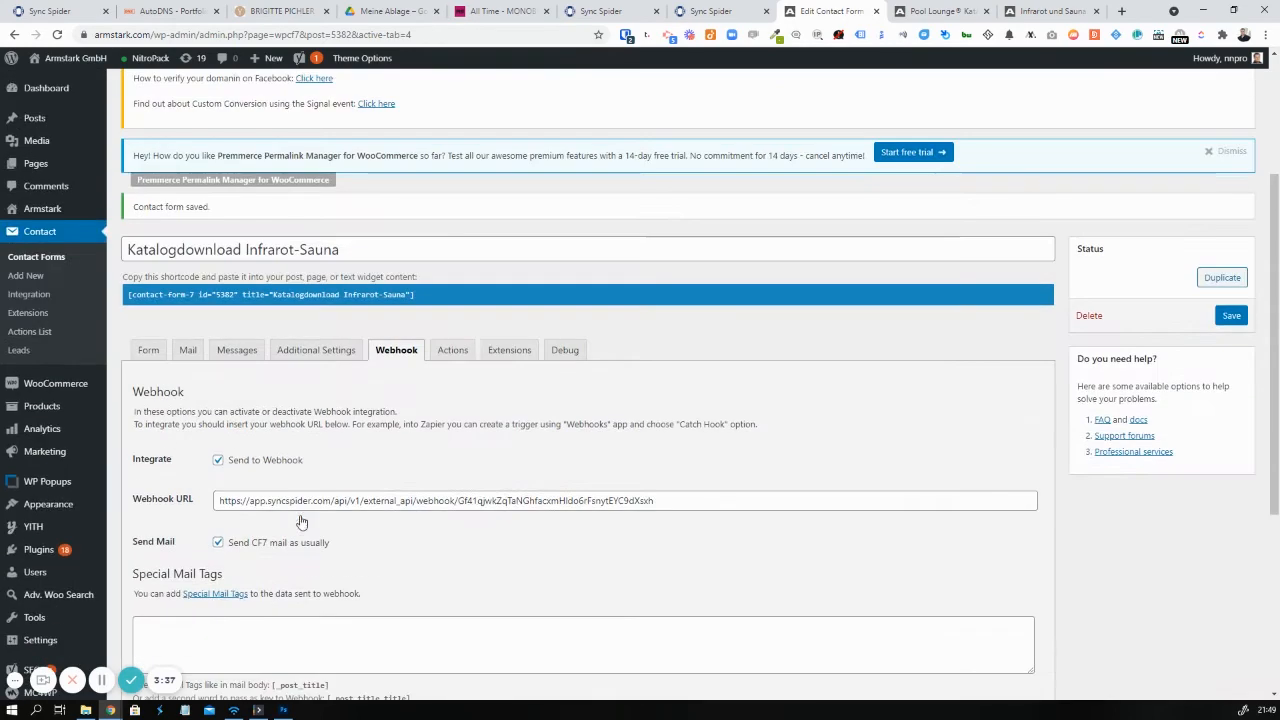
left_click(152, 354)
scroll(427, 456, "down", 1)
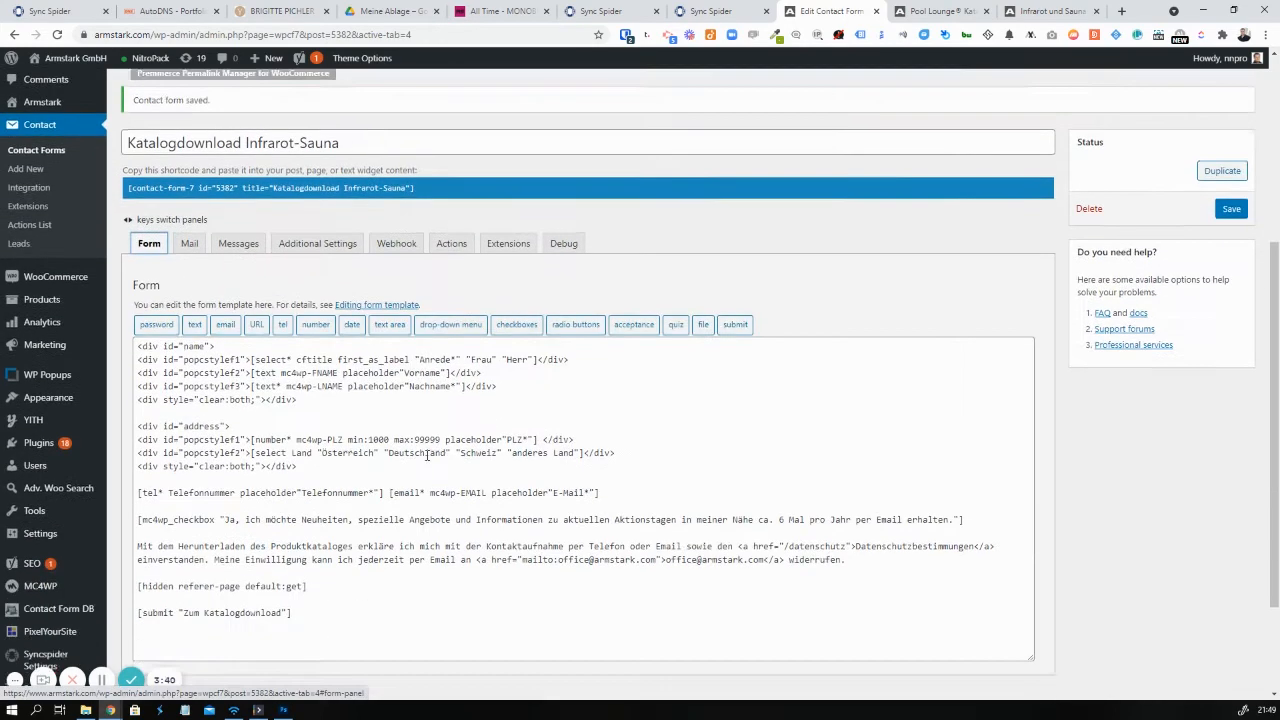
scroll(427, 456, "down", 1)
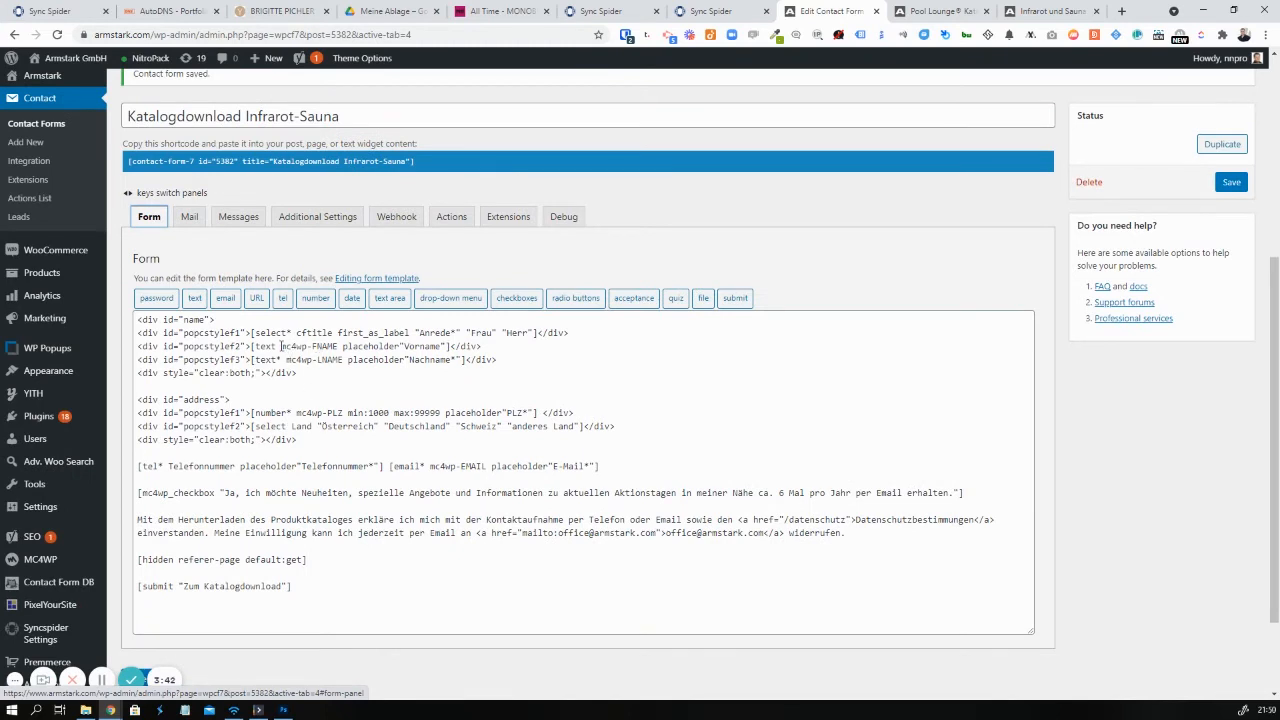
left_click_drag(281, 346, 359, 365)
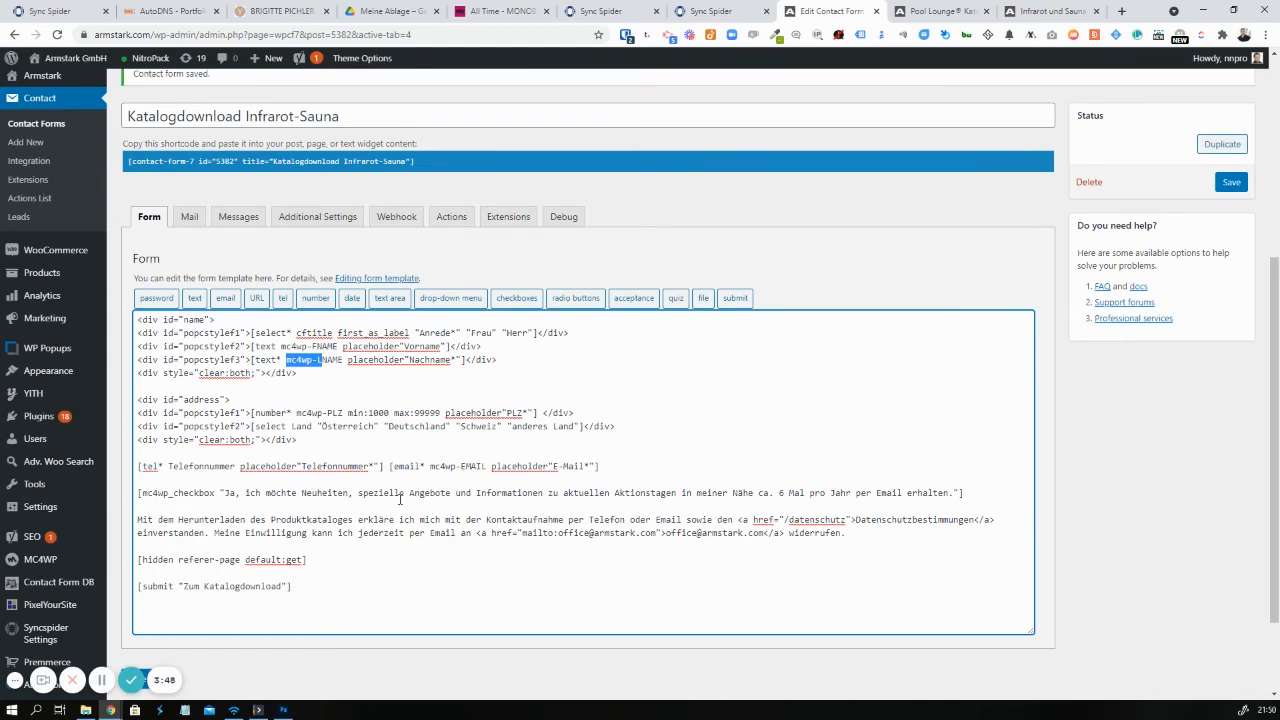
left_click(712, 7)
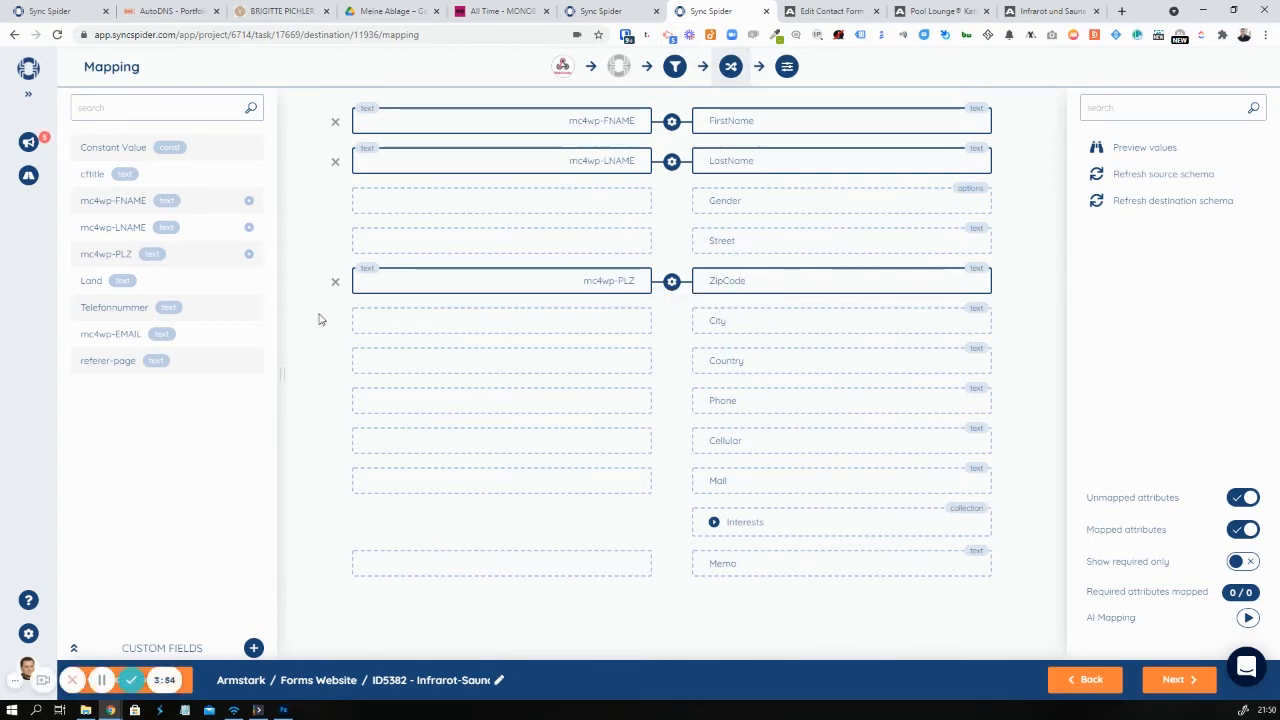
Map Land to Country, Telefonnummer to Phone and mc4wp-EMAIL to Mail, then drop cftitle onto Gender
left_click_drag(215, 280, 580, 362)
left_click(683, 500)
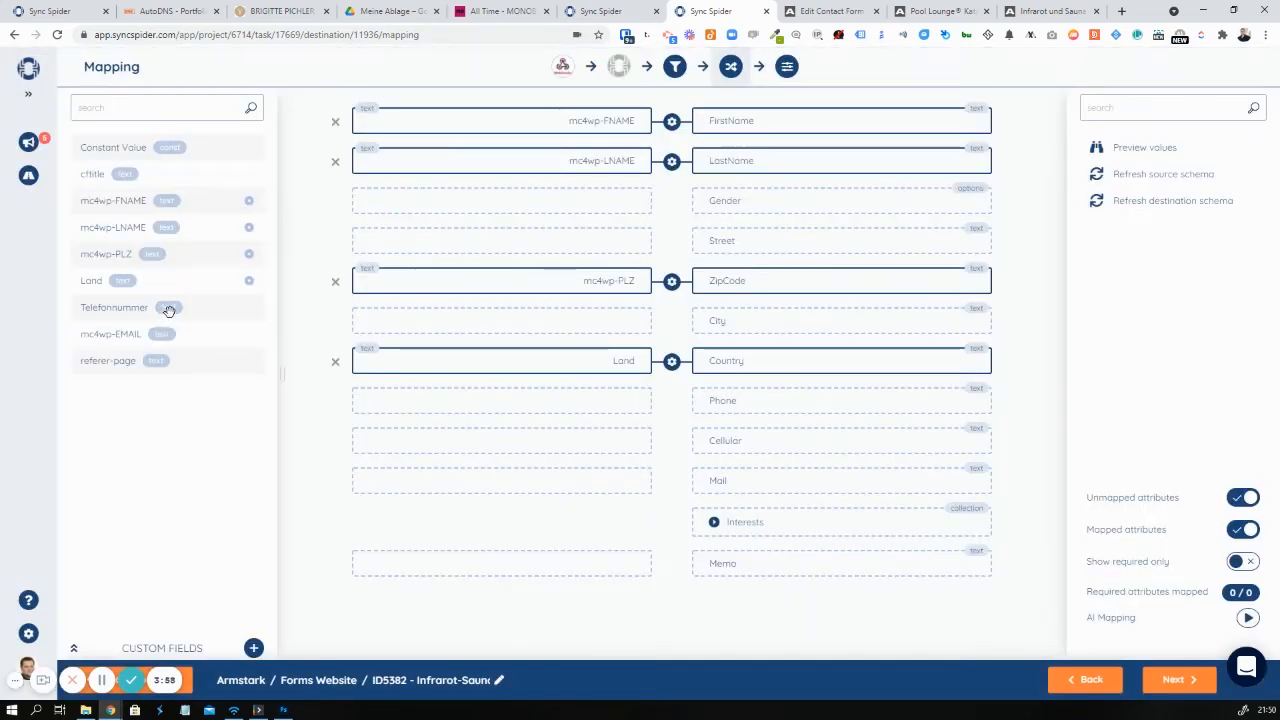
left_click_drag(169, 311, 526, 404)
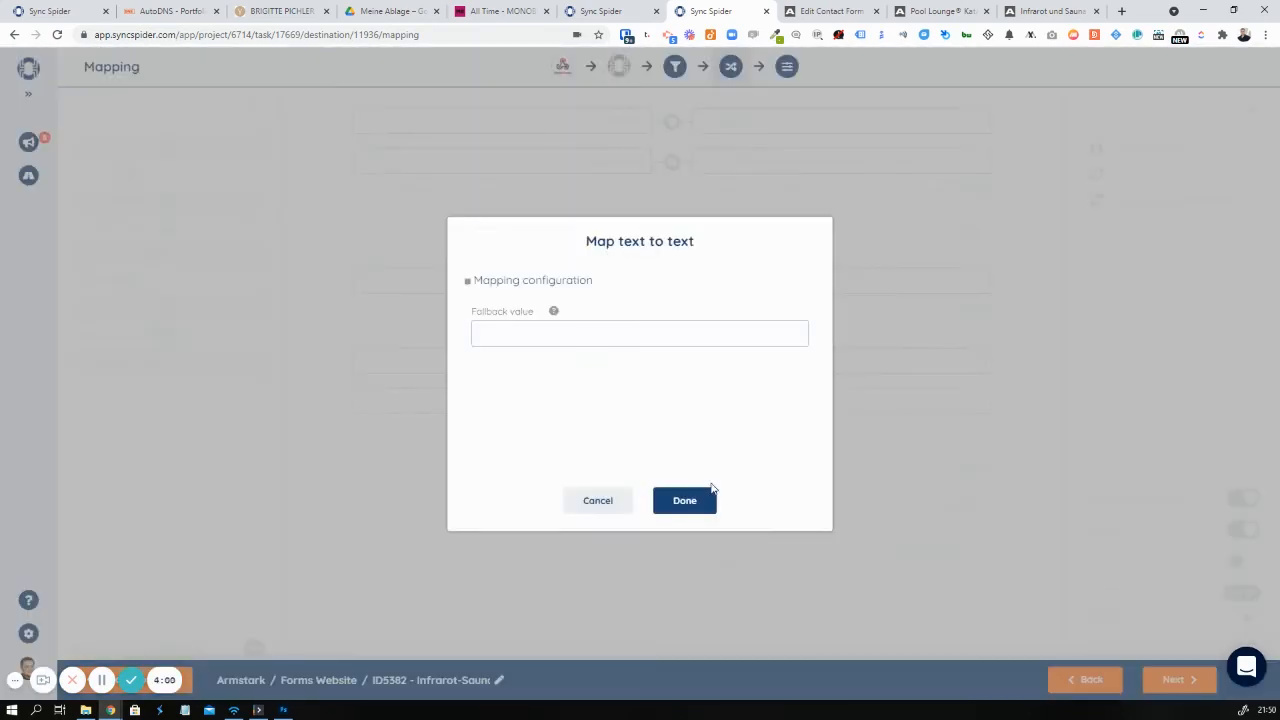
left_click(712, 490)
left_click_drag(237, 338, 586, 491)
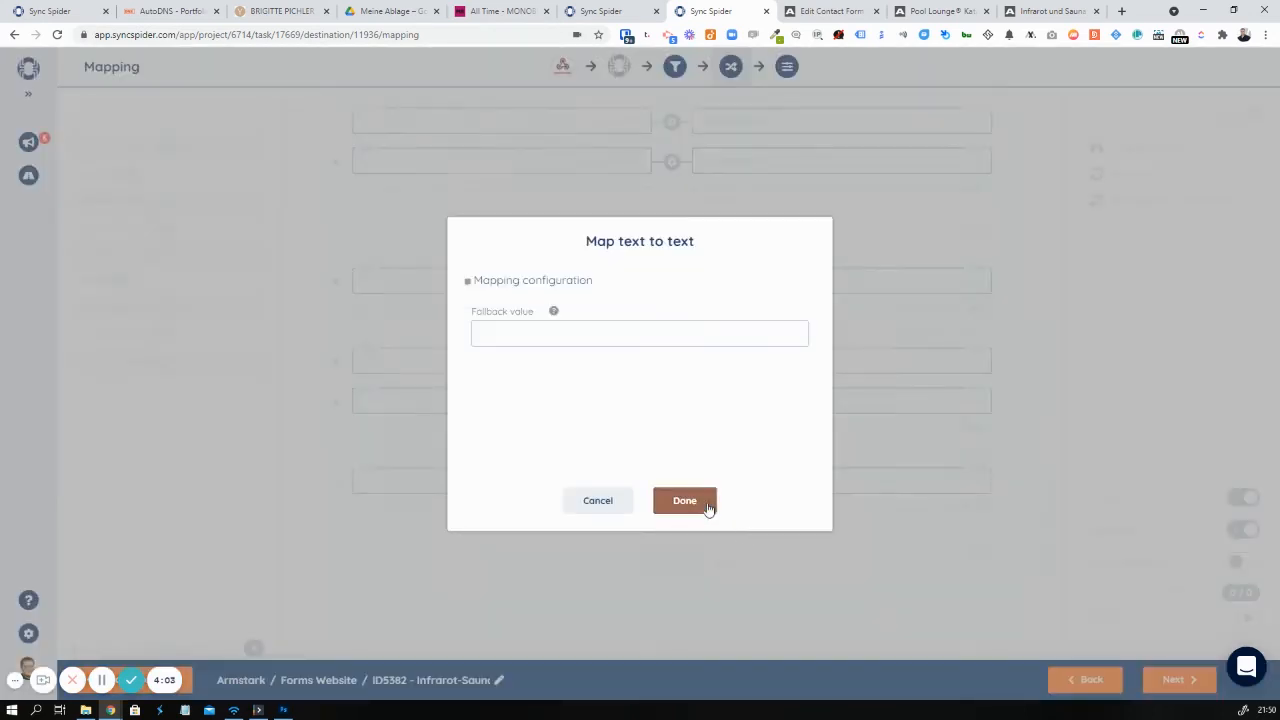
left_click(706, 505)
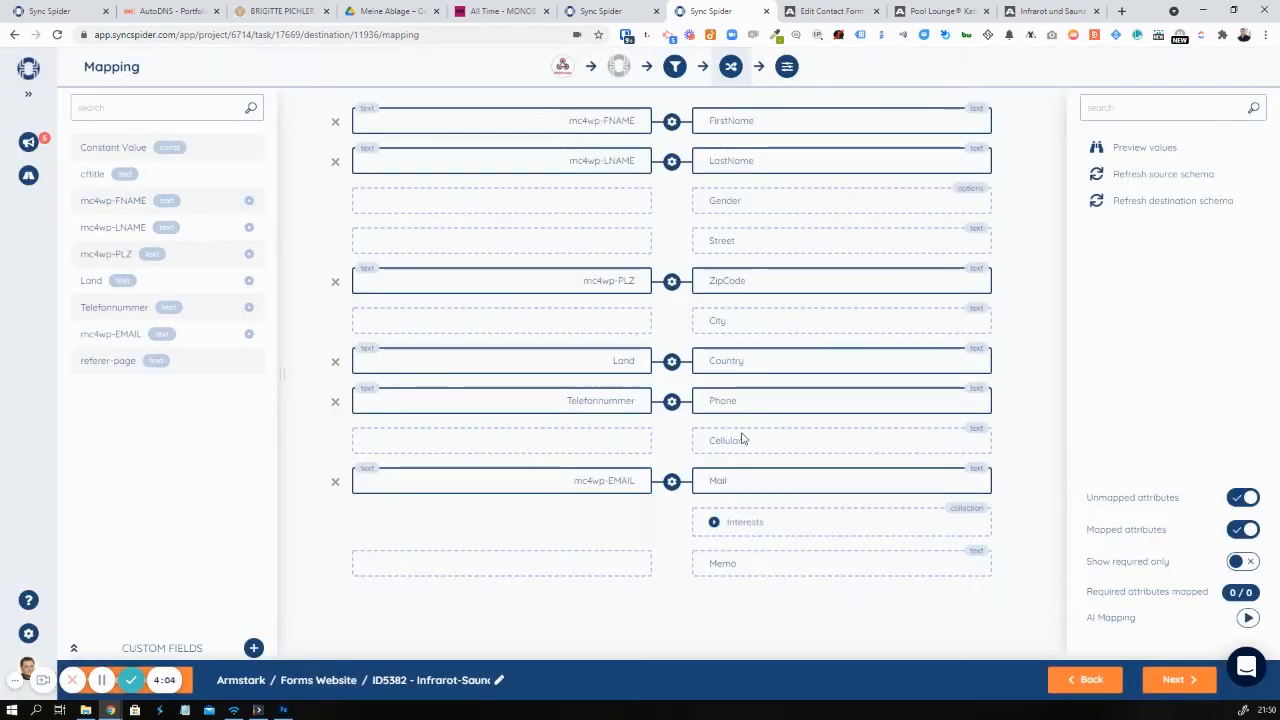
left_click_drag(708, 206, 722, 212)
left_click_drag(106, 174, 411, 206)
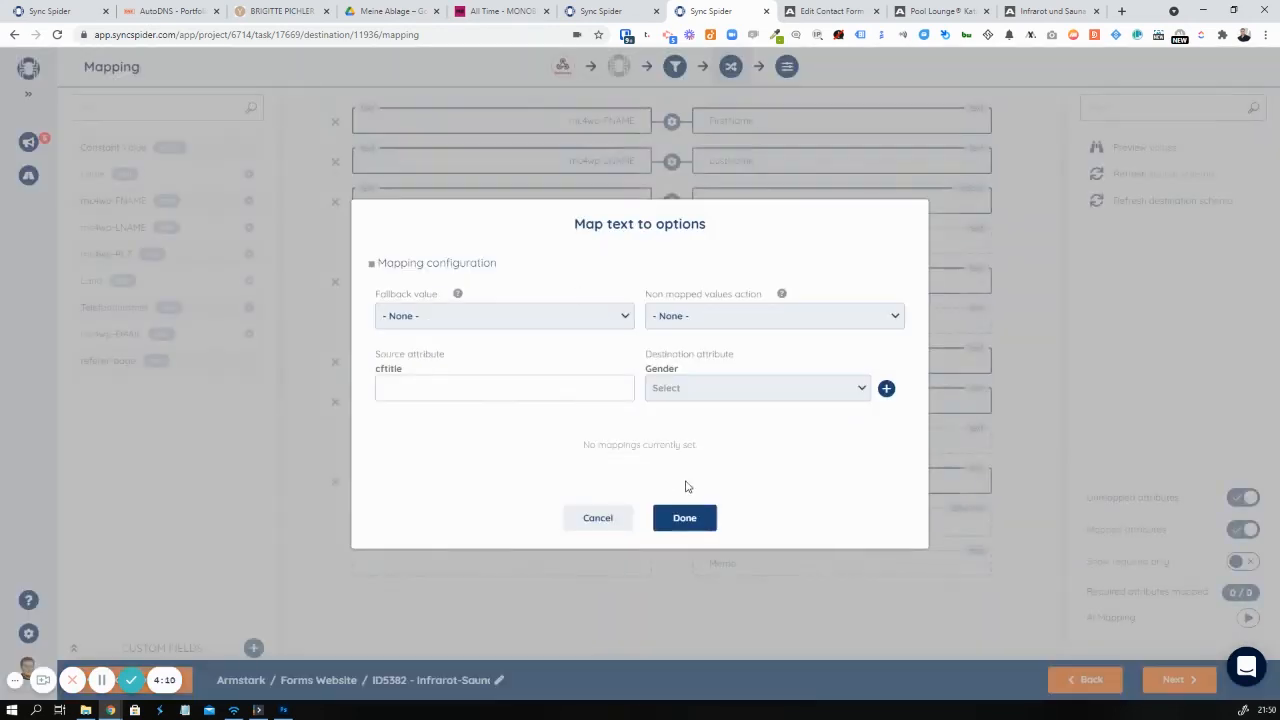
Check the form code for the cftitle salutation options Frau and Herr
left_click(835, 11)
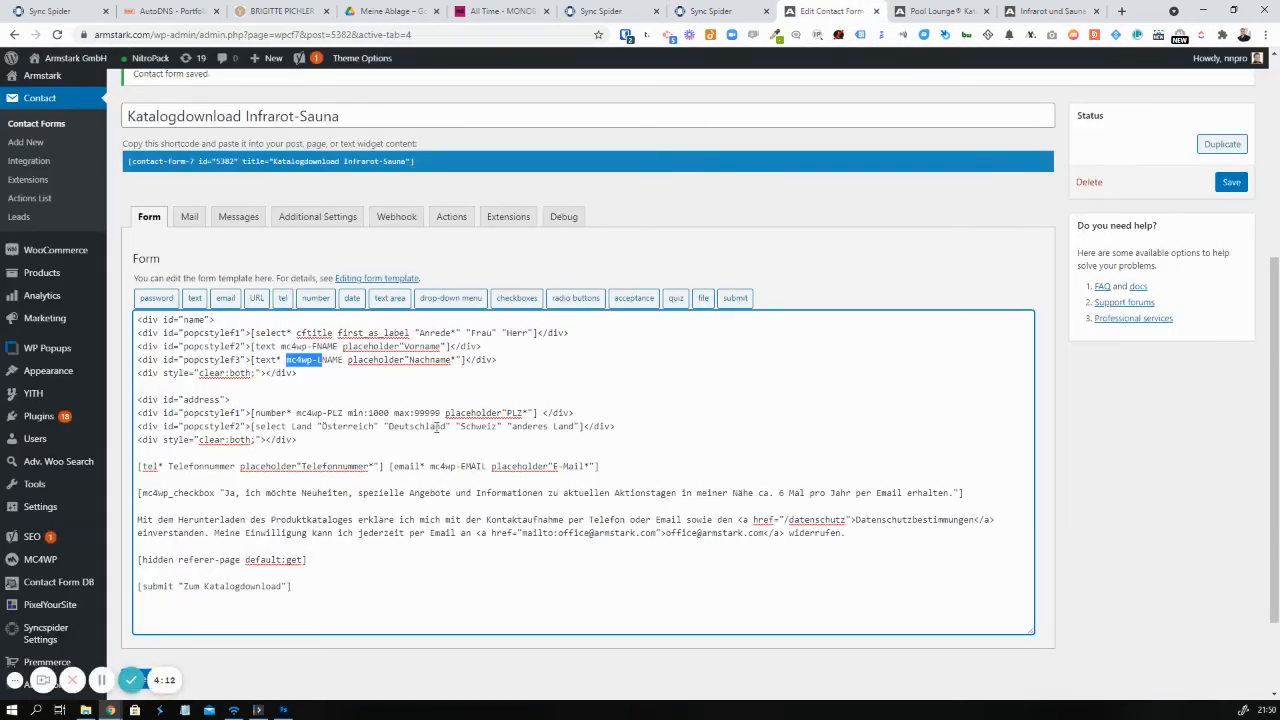
scroll(437, 430, "up", 1)
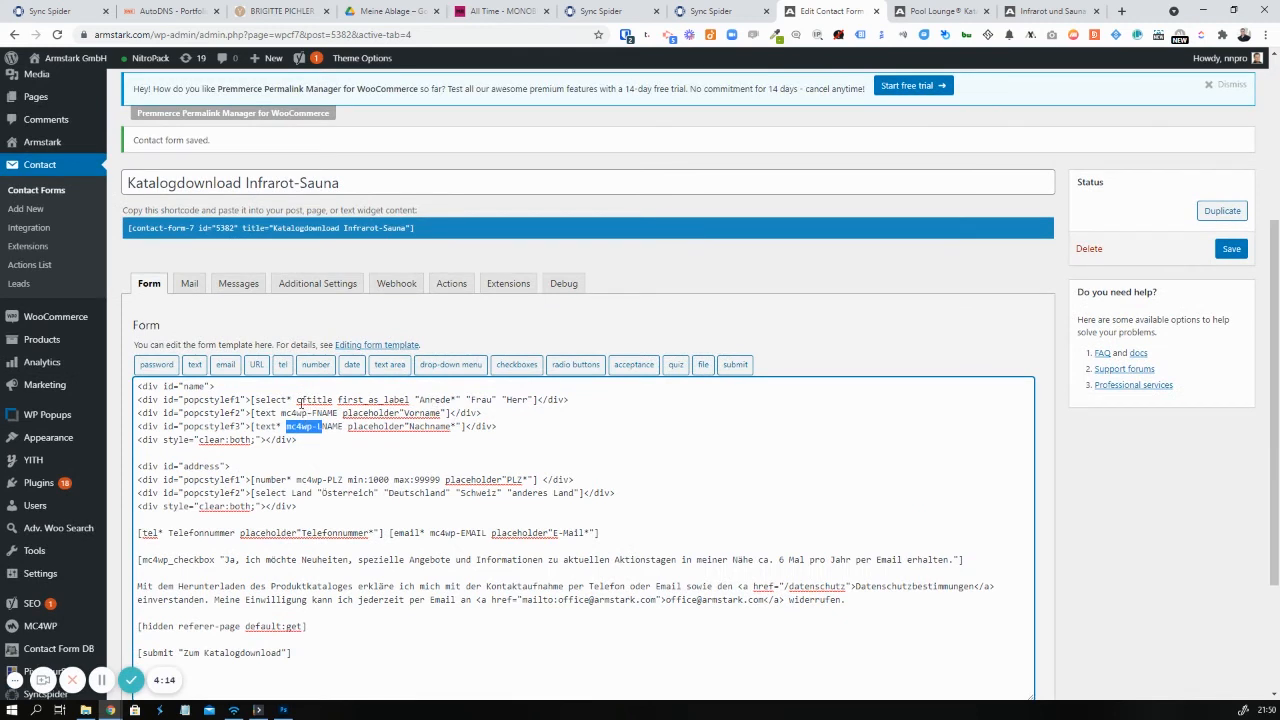
left_click_drag(301, 401, 328, 410)
left_click(420, 399)
left_click_drag(516, 400, 528, 401)
left_click(712, 11)
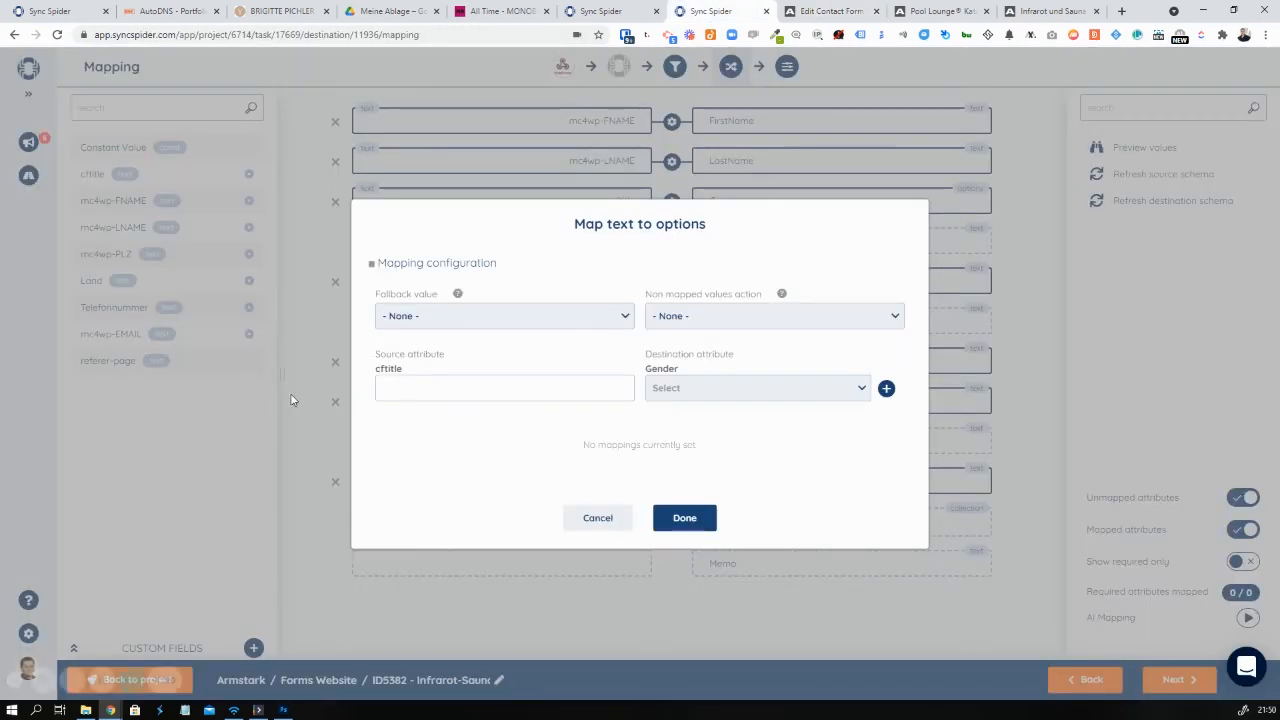
Map Frau to Female and Herr to Male for Gender and save the mapping
left_click(654, 389)
left_click(679, 440)
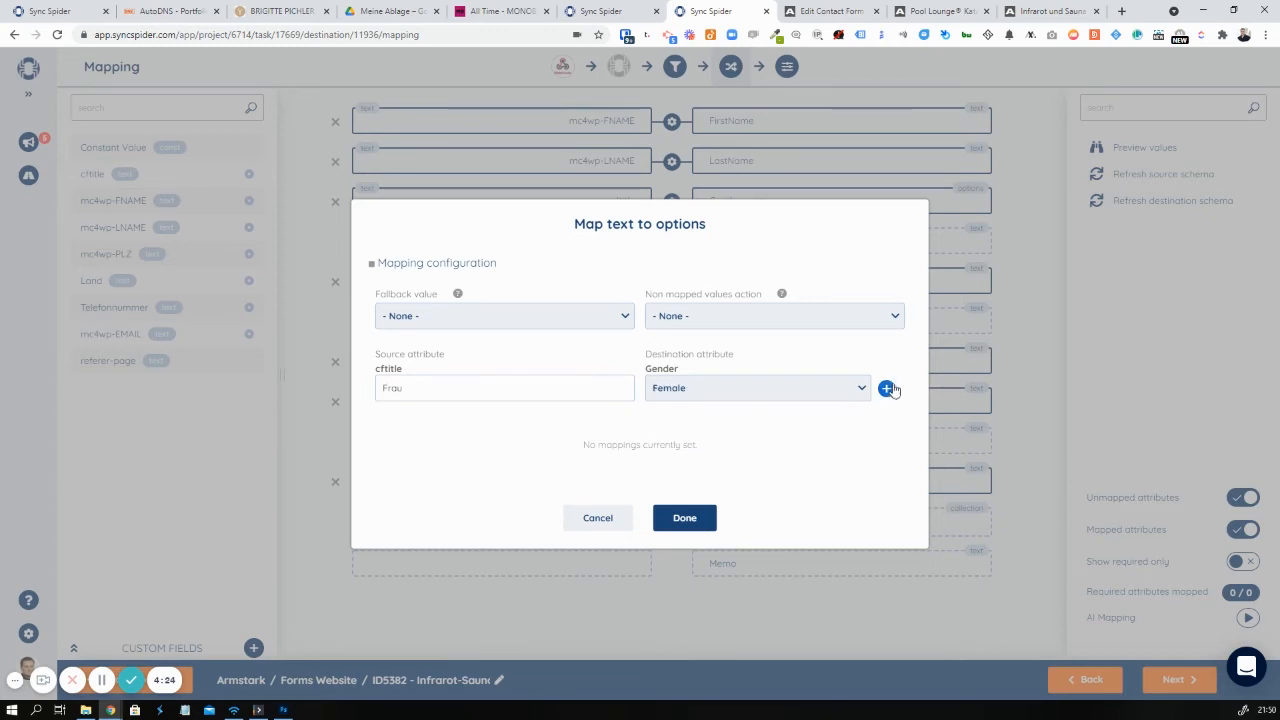
left_click(886, 389)
left_click(525, 402)
type("Herr")
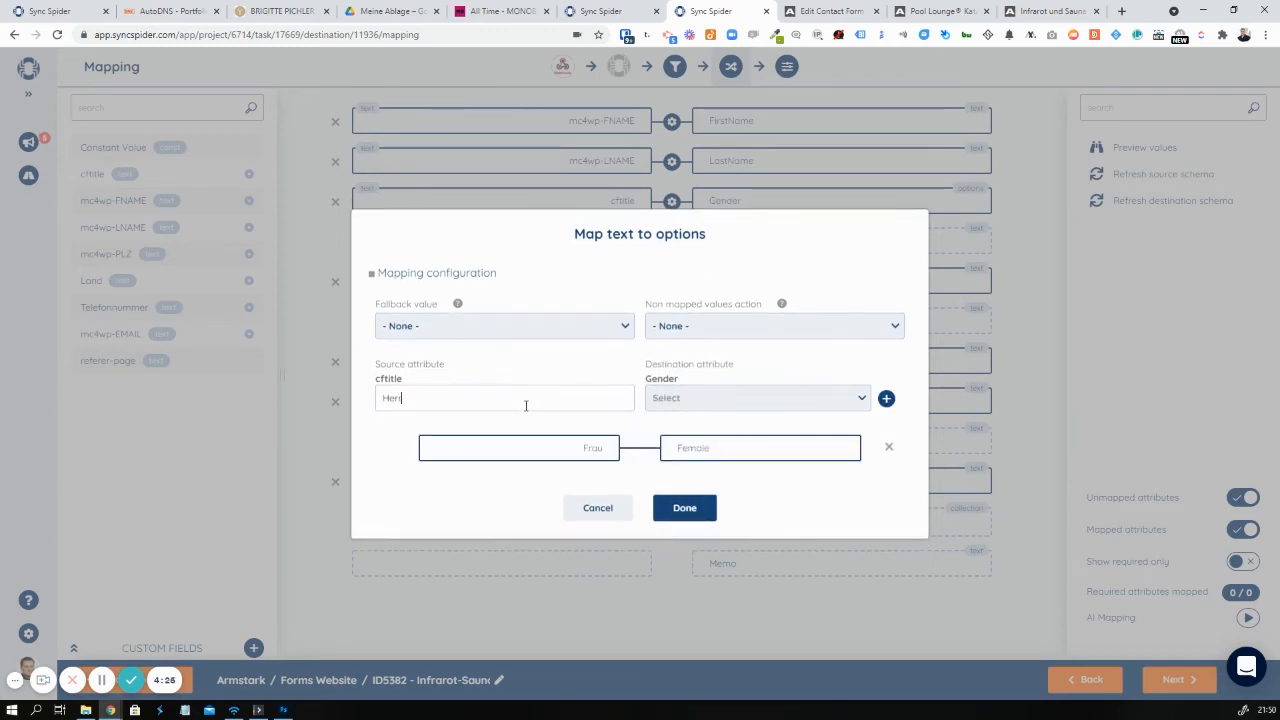
left_click(729, 403)
left_click(794, 422)
left_click(886, 398)
left_click(663, 530)
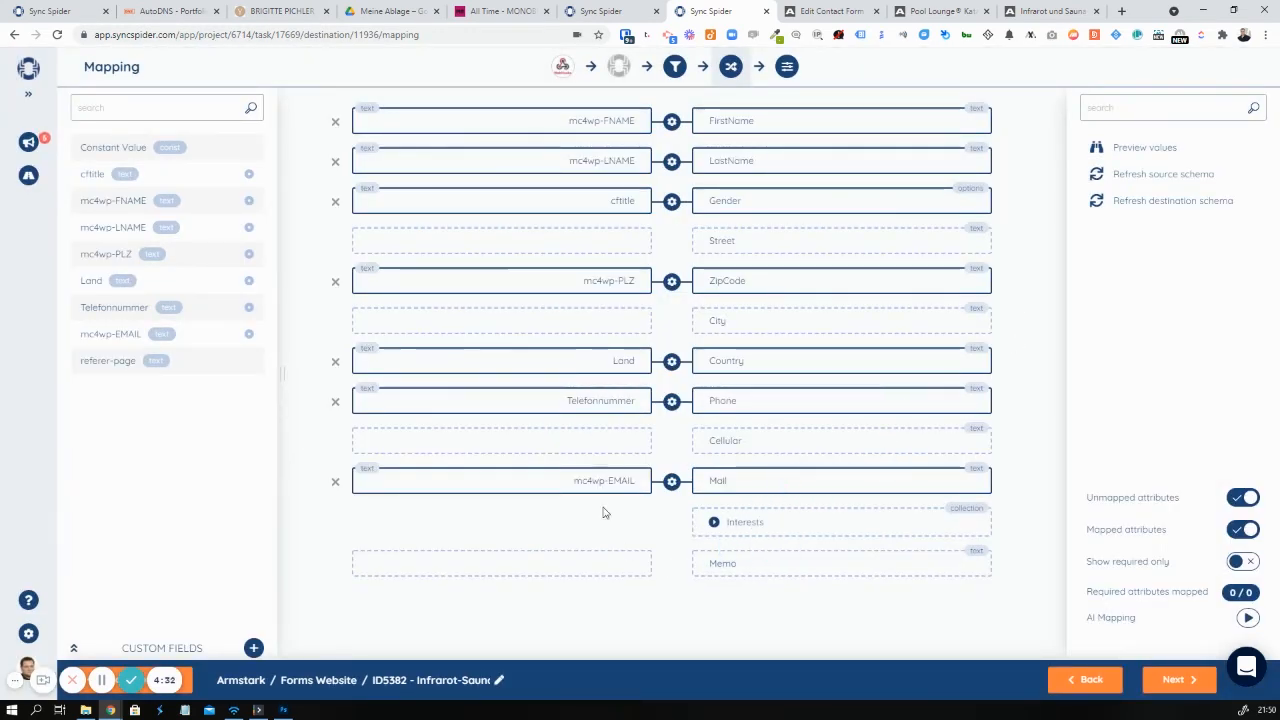
Give Interests Description the constant value Infrarot & Sauna
left_click(1048, 11)
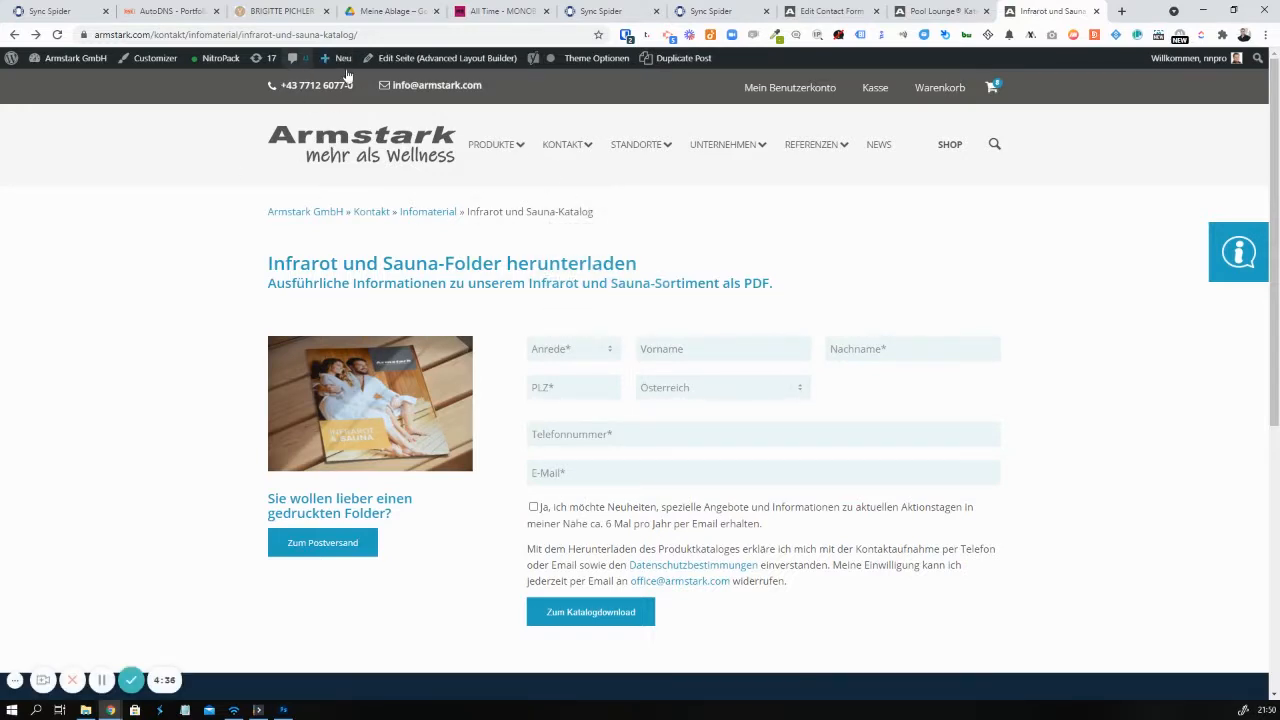
left_click(718, 11)
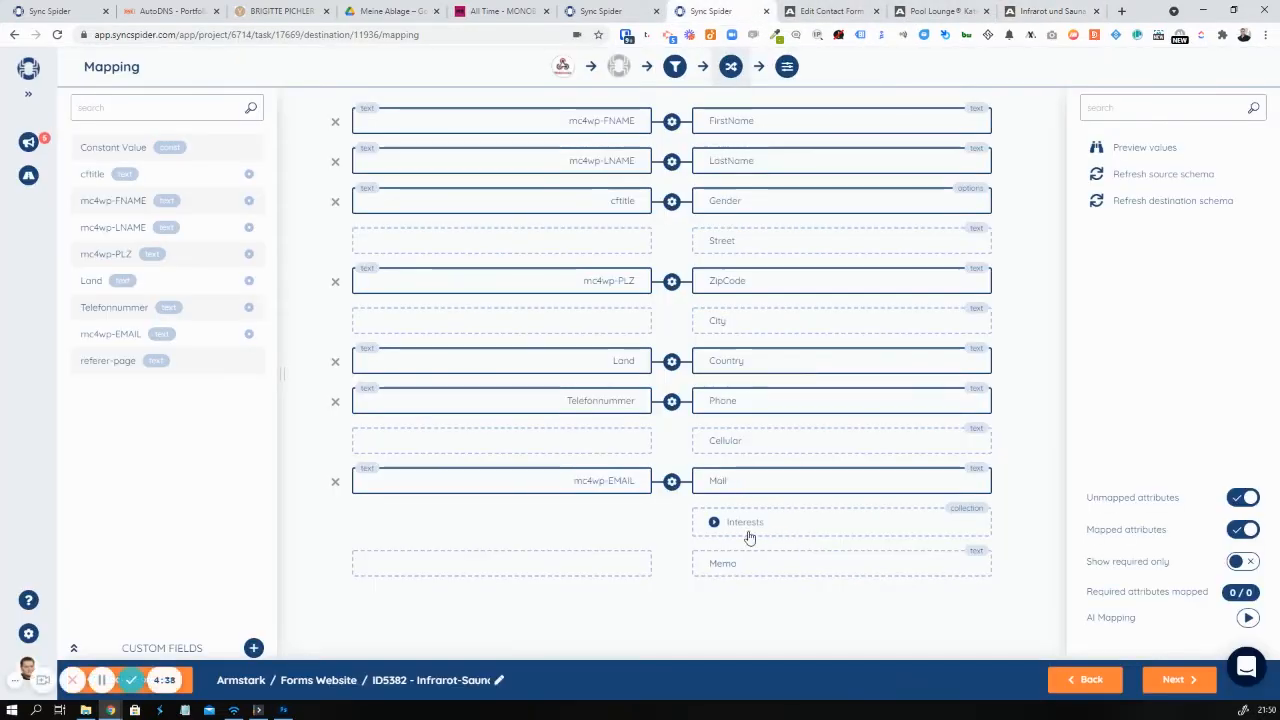
scroll(535, 435, "down", 1)
left_click_drag(143, 147, 531, 534)
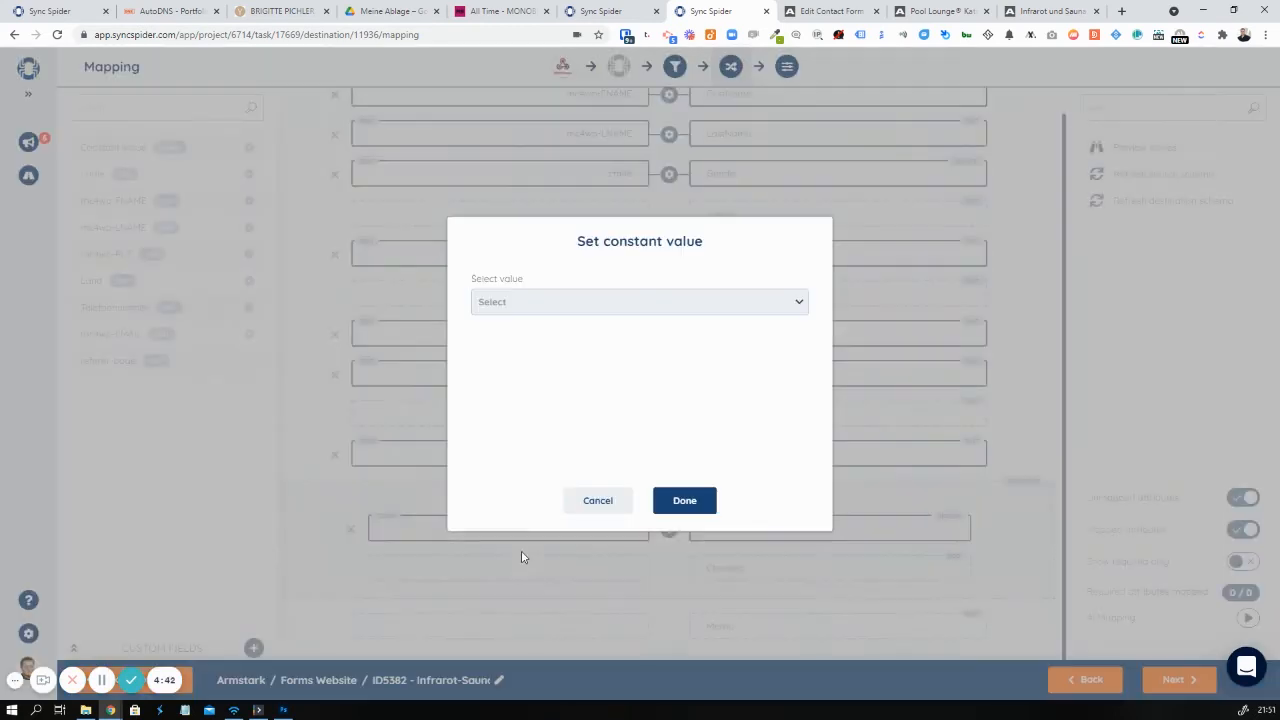
left_click(592, 305)
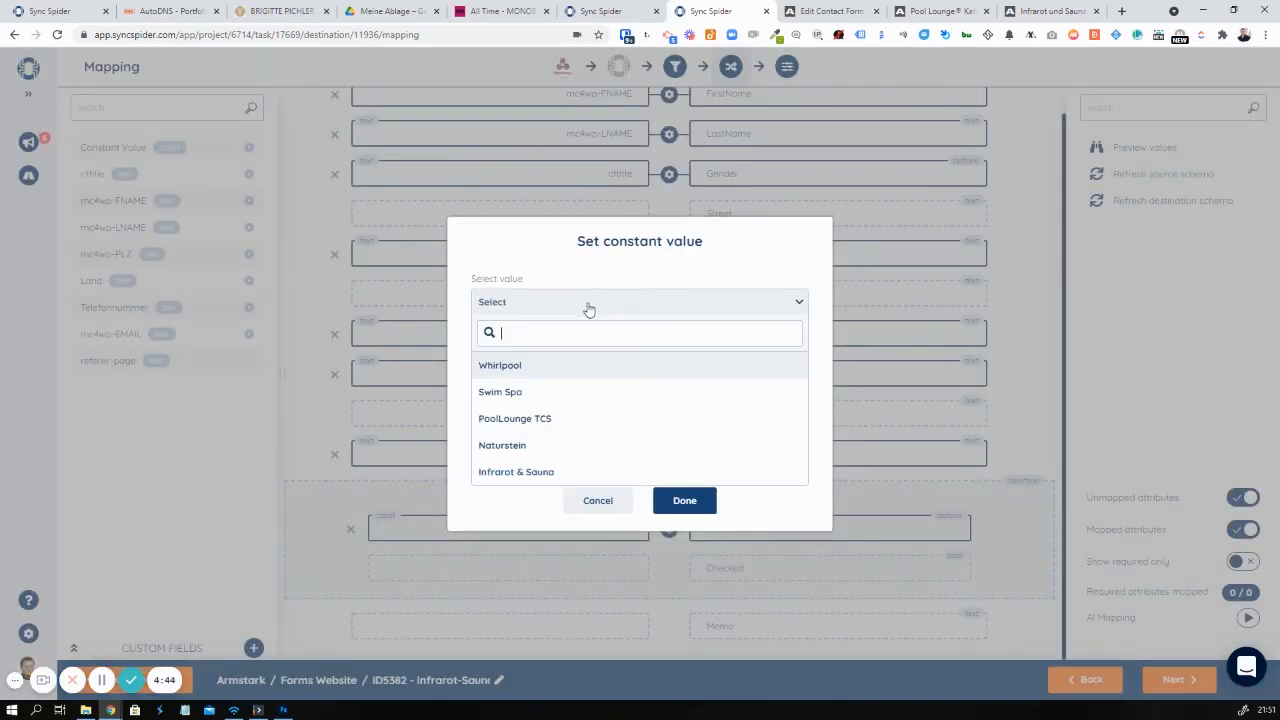
left_click(538, 472)
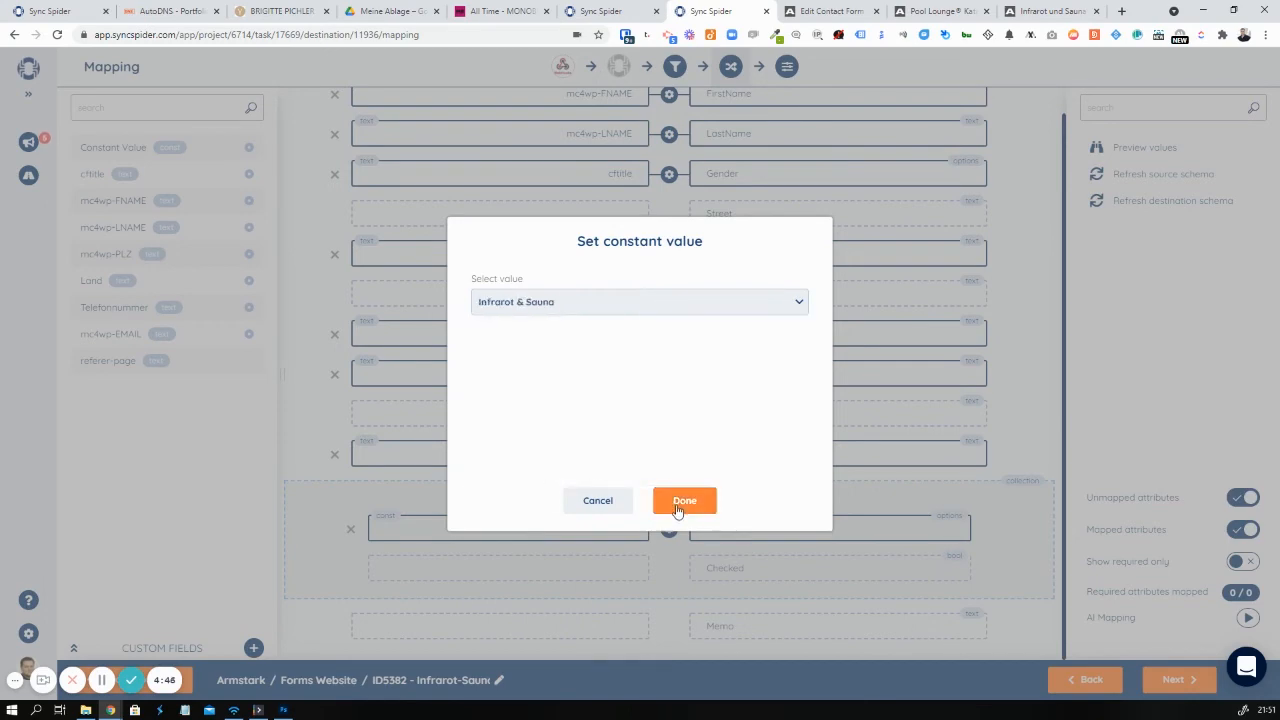
left_click(684, 500)
Set the Interests Checked field to the constant value true
left_click_drag(103, 147, 523, 580)
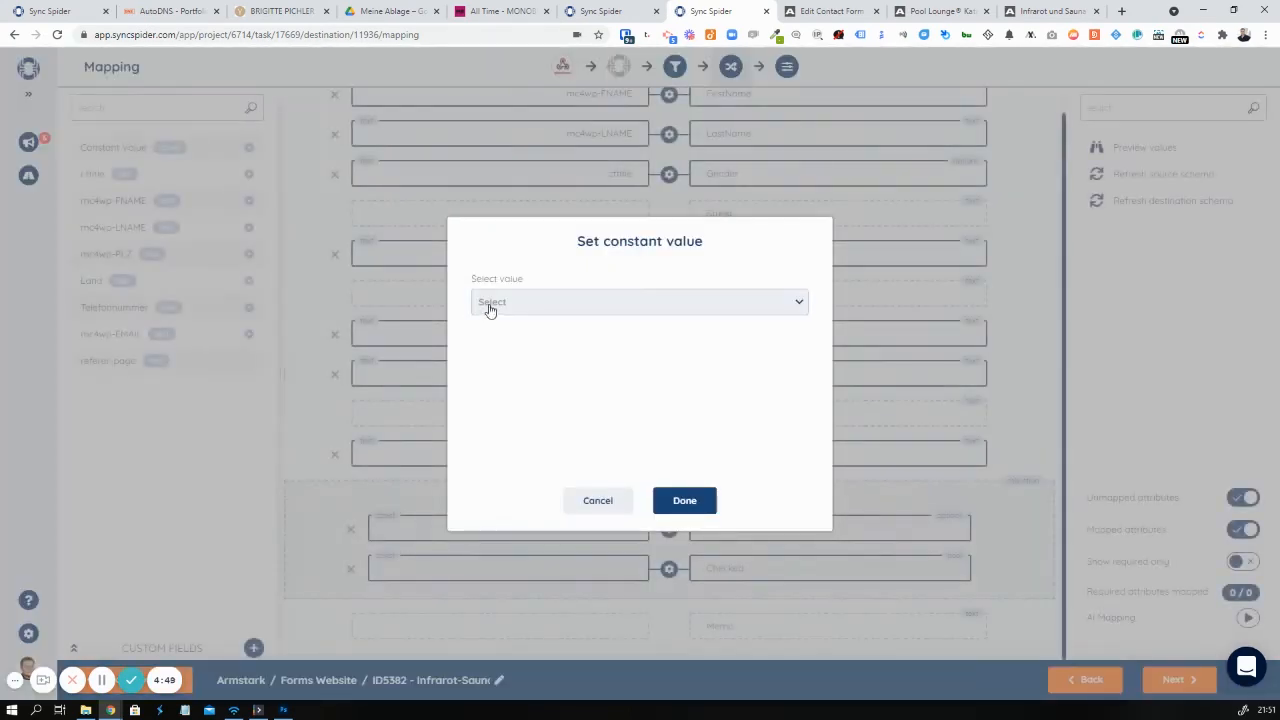
left_click(489, 309)
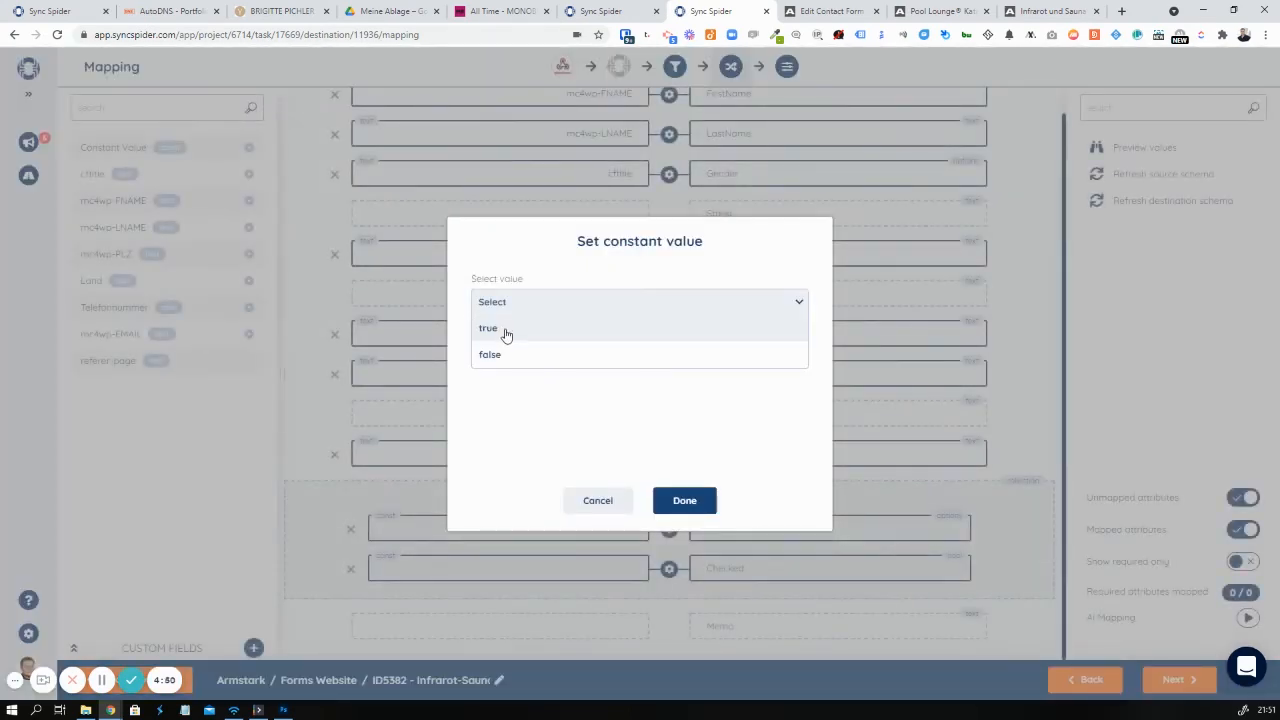
left_click(506, 331)
left_click(704, 503)
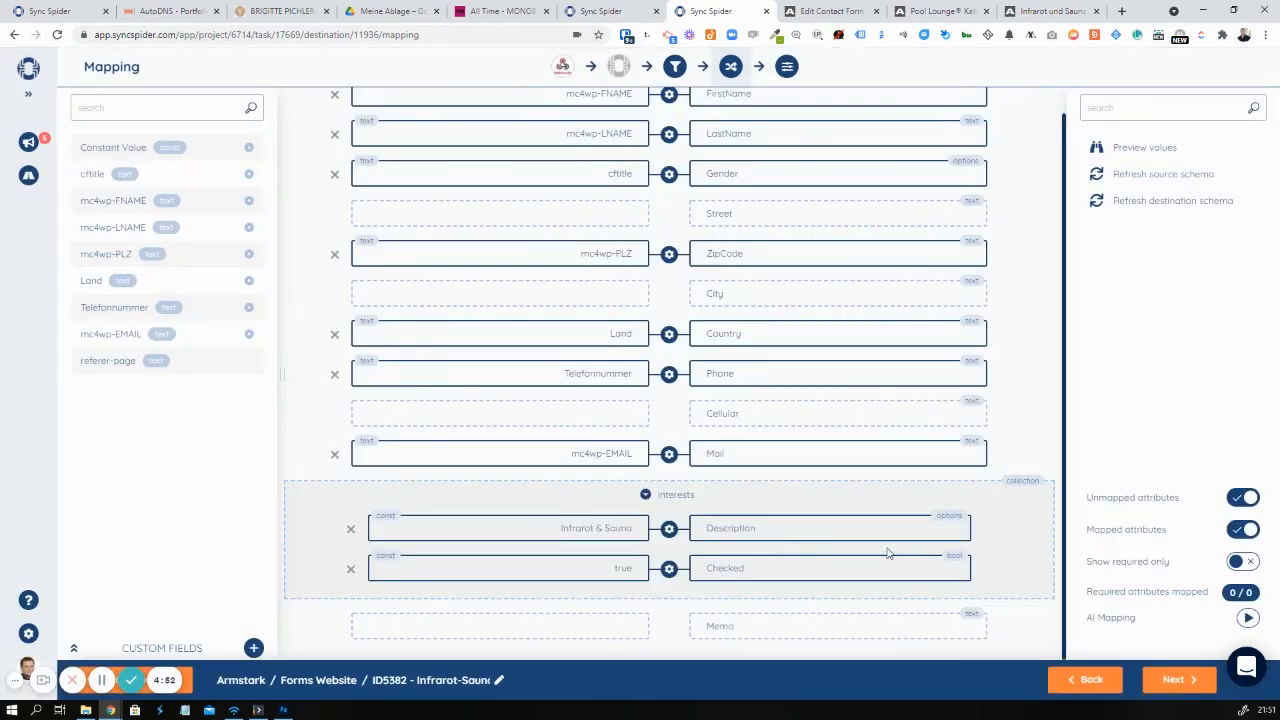
Set Memo to a constant 'Formular ausgefüllt' note with the form page URL, then go to Task Settings
left_click_drag(127, 136, 582, 620)
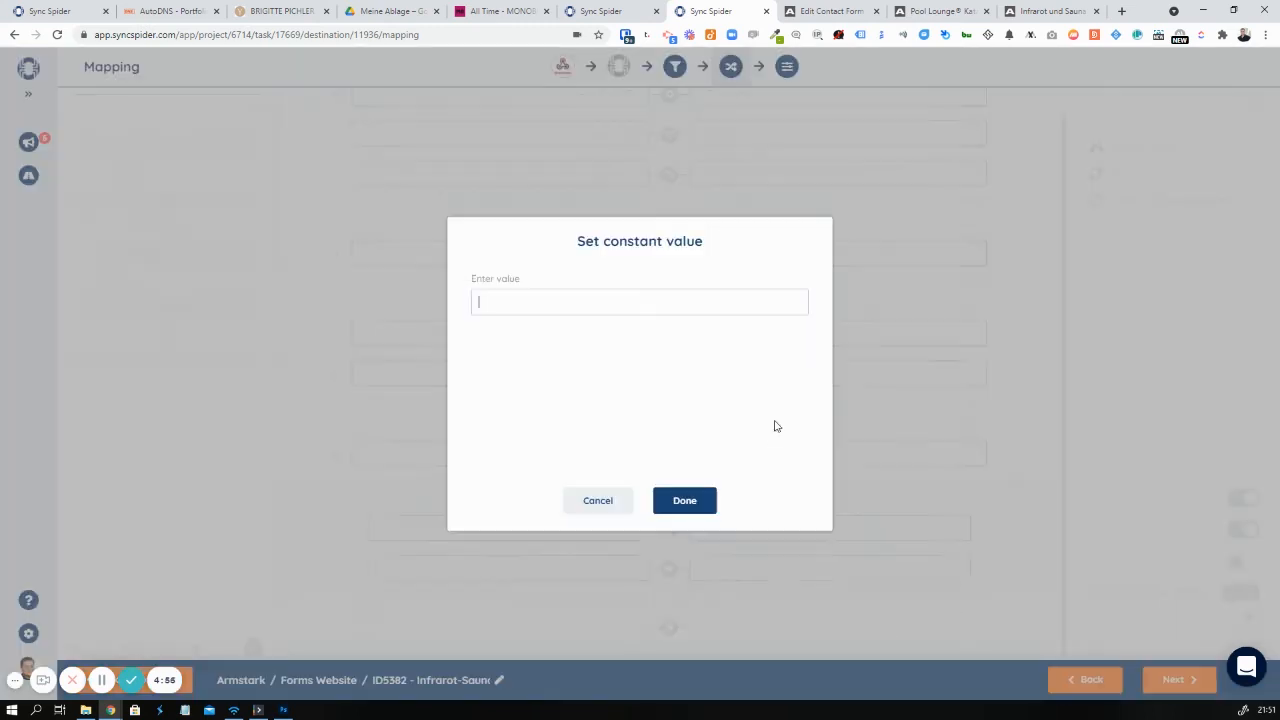
left_click(1050, 11)
left_click(200, 34)
key("ctrl+c")
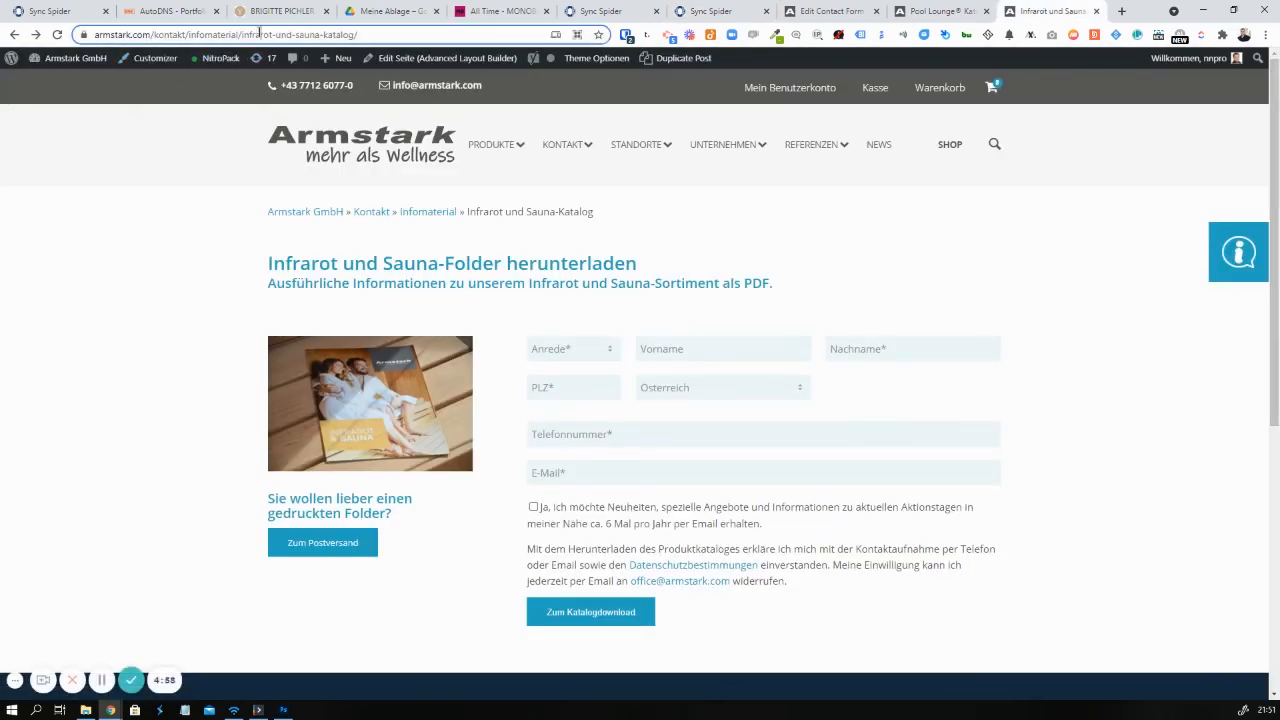
left_click(716, 9)
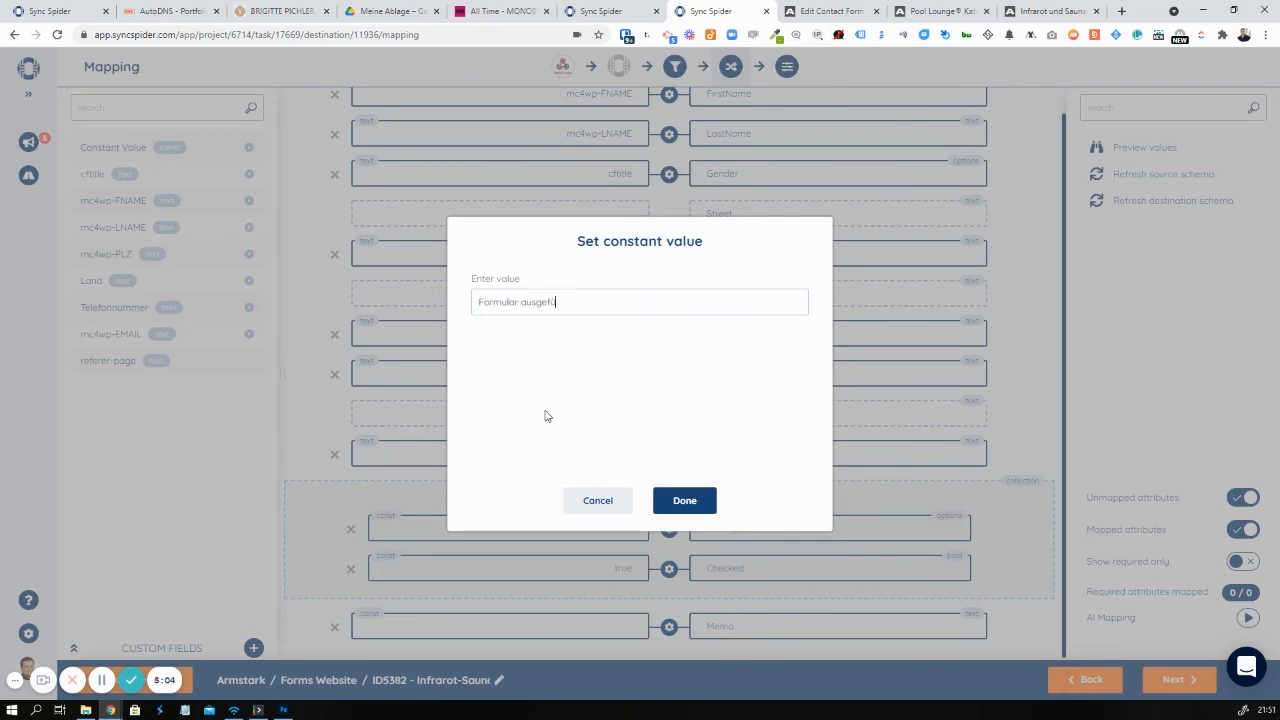
key("ctrl+v")
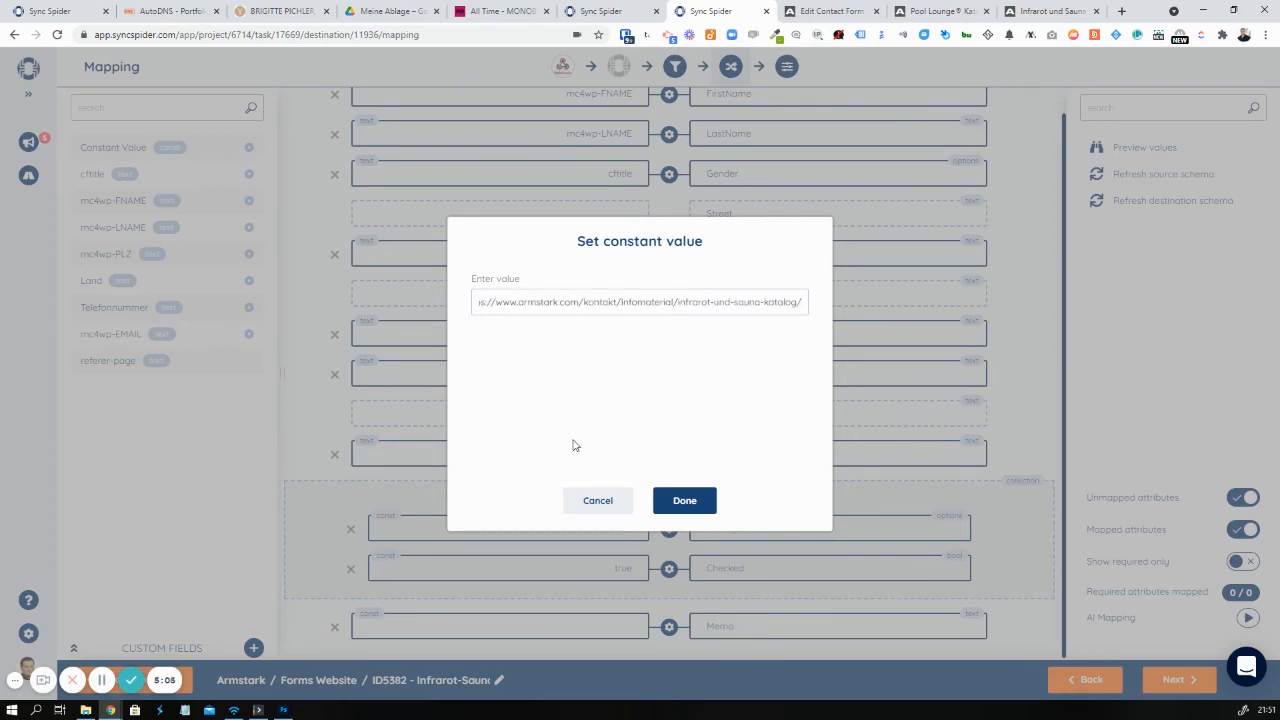
left_click(685, 500)
scroll(619, 175, "up", 1)
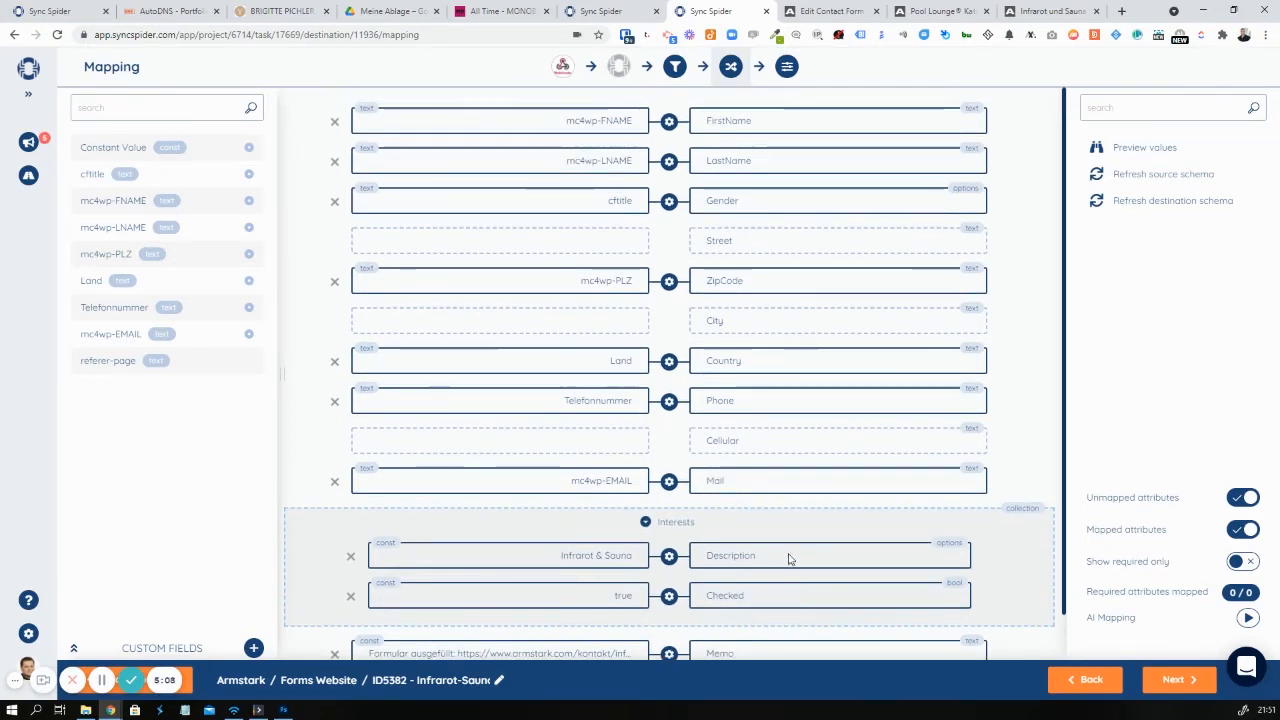
scroll(900, 620, "down", 1)
left_click(1174, 679)
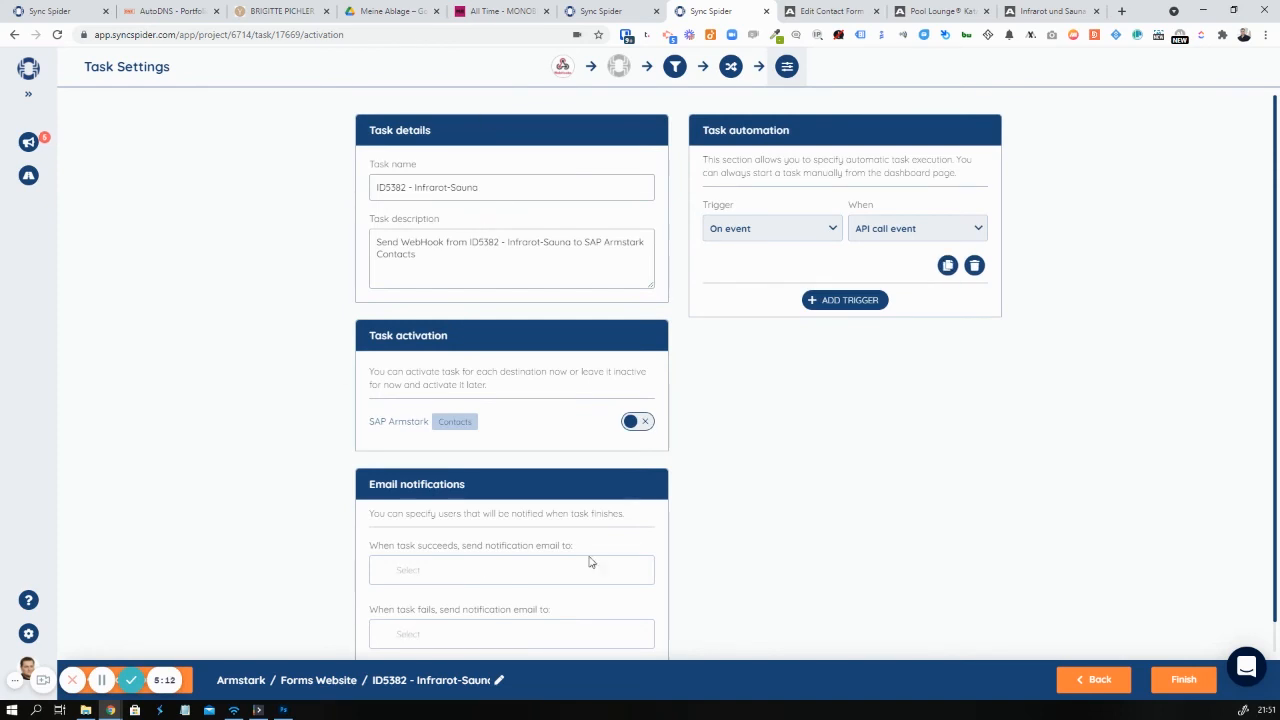
Activate the task for SAP Armstark Contacts and finish it, then bring up the live Infrarot und Sauna form
left_click(637, 424)
left_click(1180, 680)
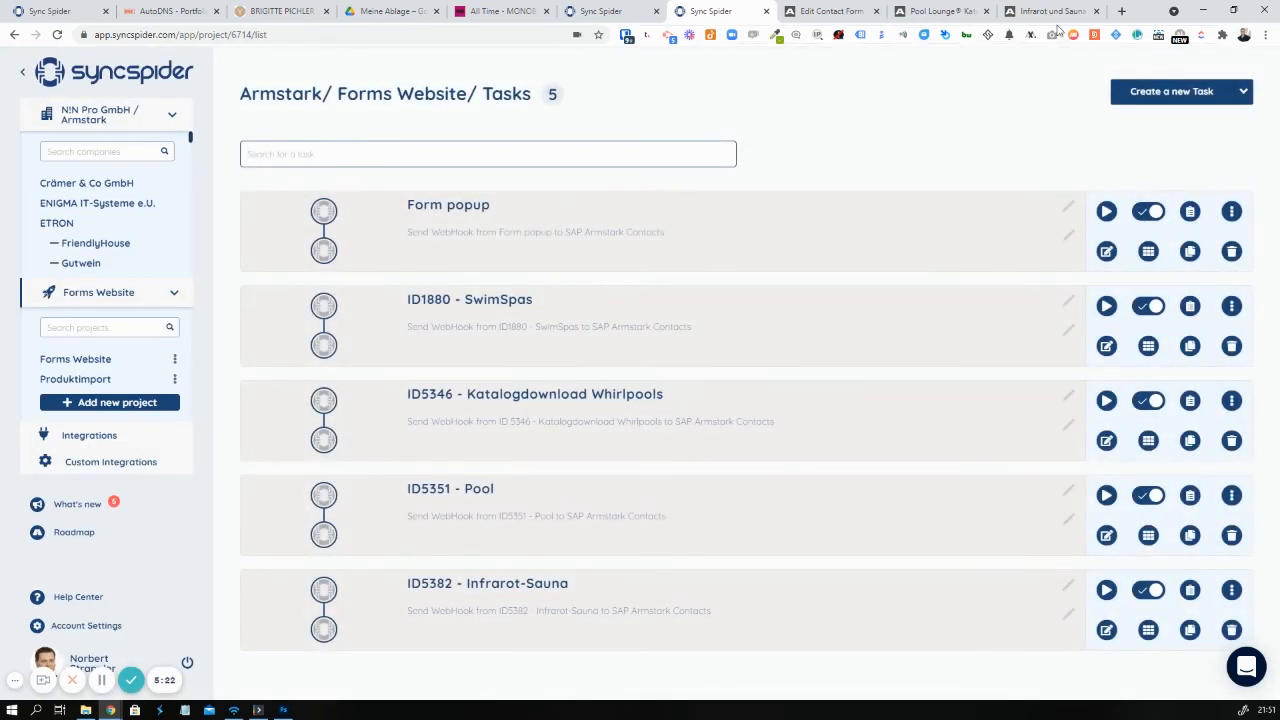
left_click(1036, 10)
left_click(548, 349)
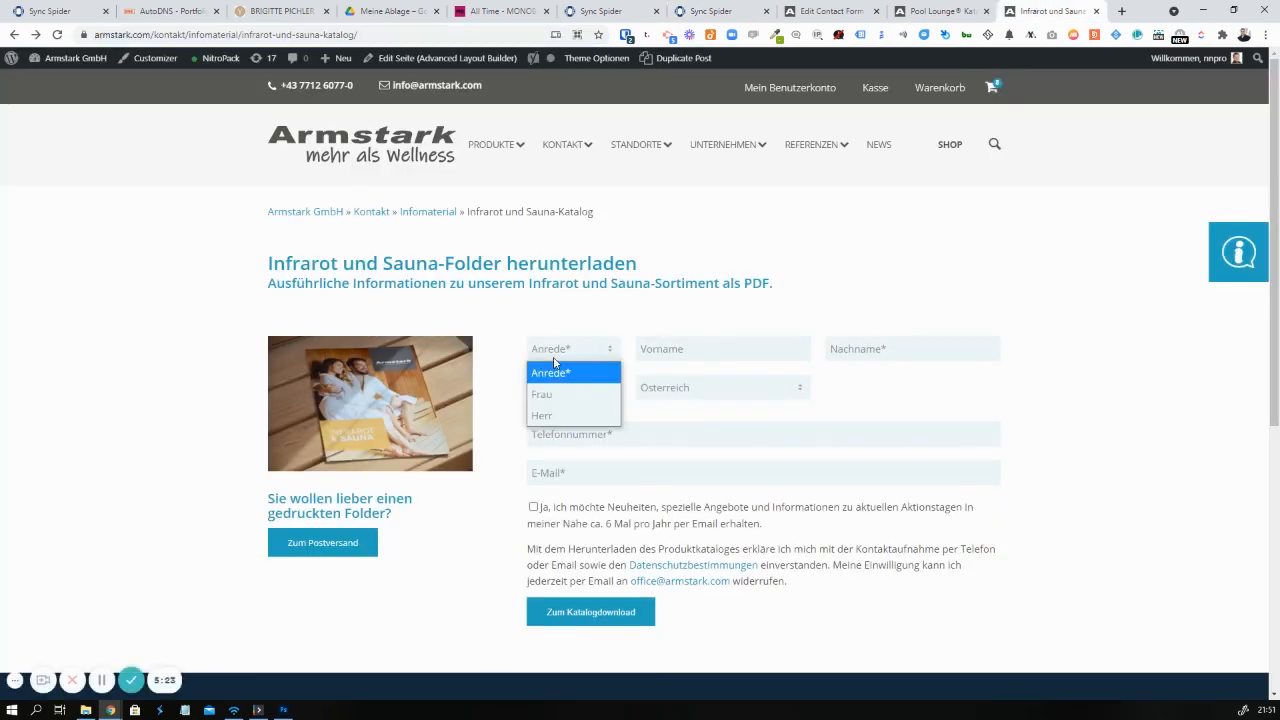
Submit a test catalogue request with salutation Herr and test contact details, then return to SyncSpider
left_click(564, 417)
key("Tab")
type("Nor")
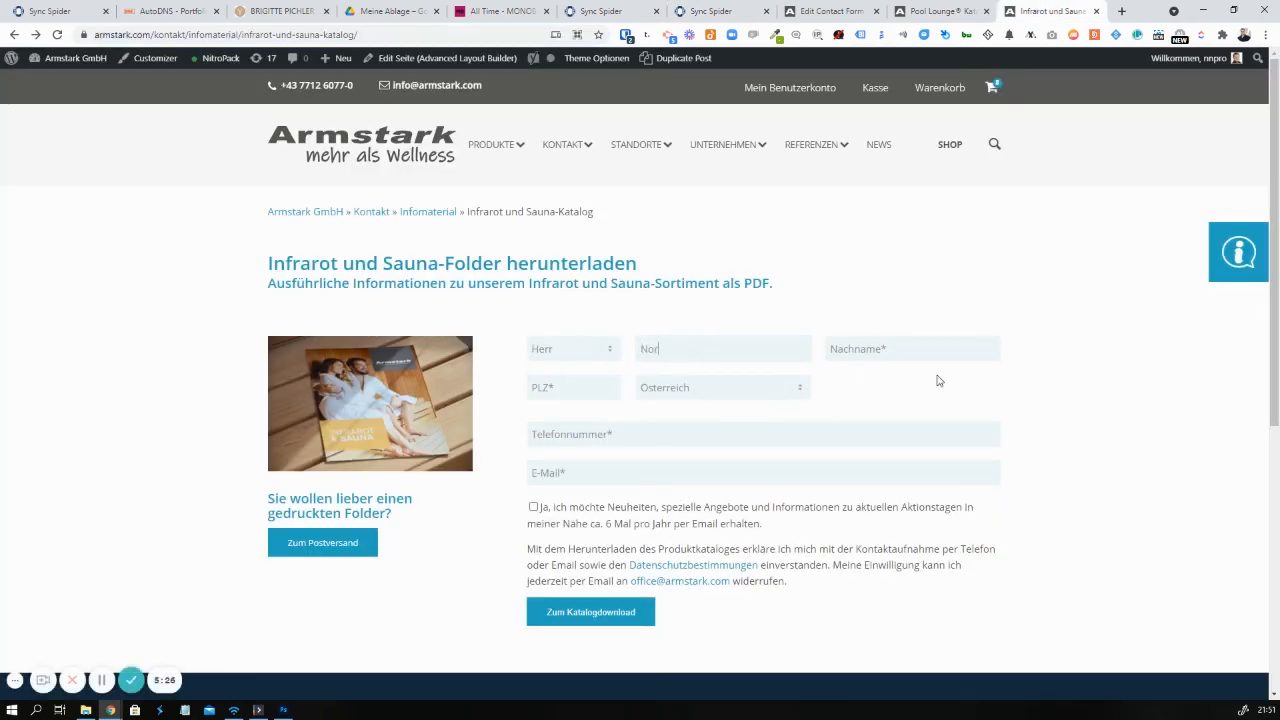
type("St+43")
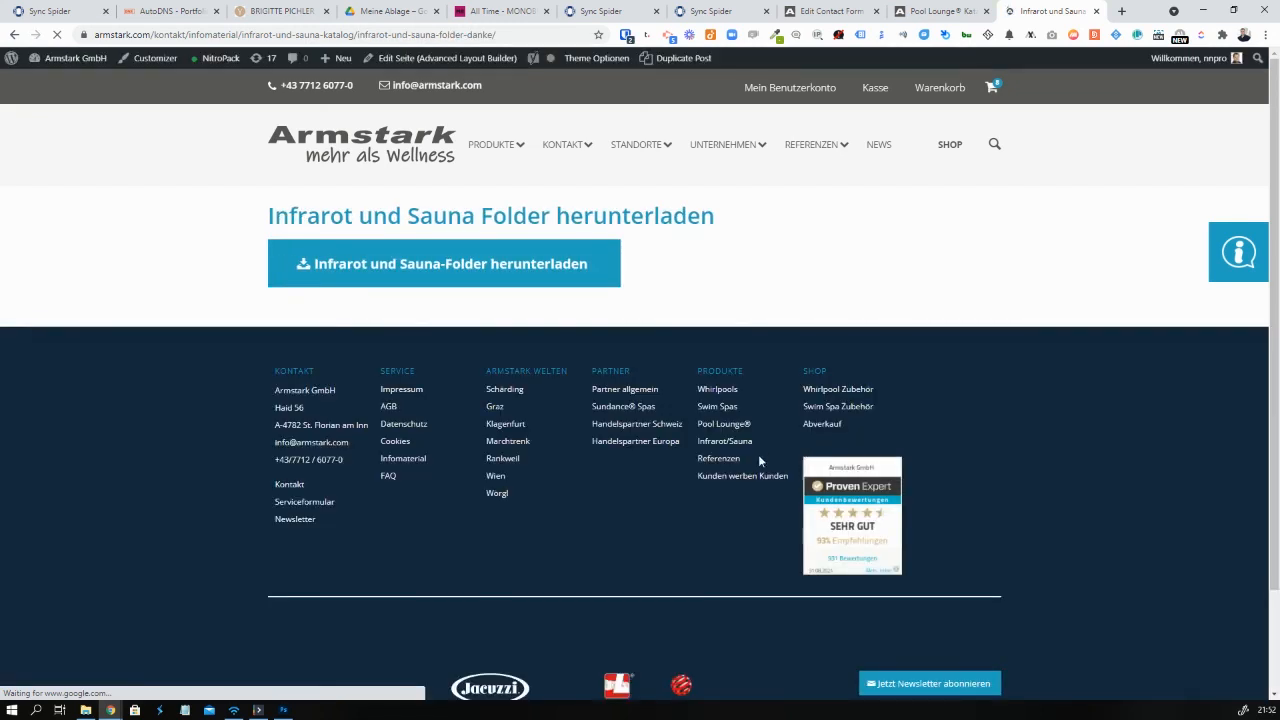
left_click(725, 10)
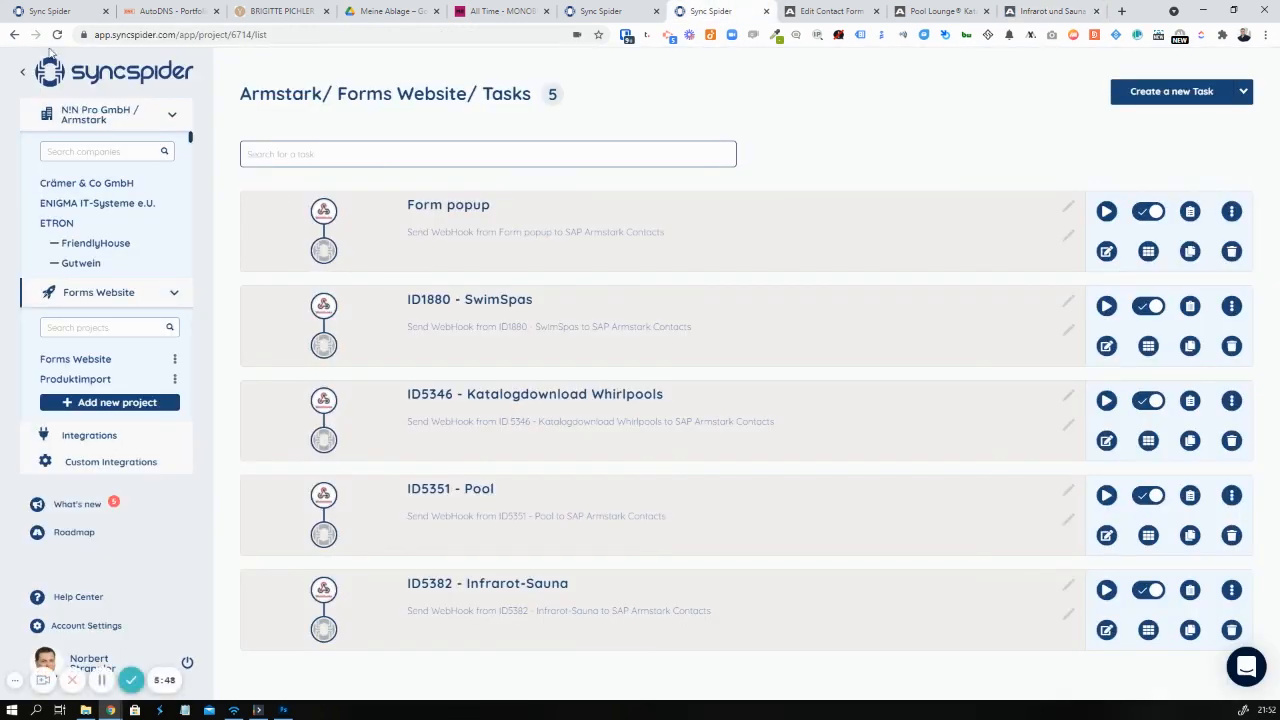
Reload the Armstark Forms Website task list to see the ID5382 - Infrarot-Sauna run
left_click(57, 35)
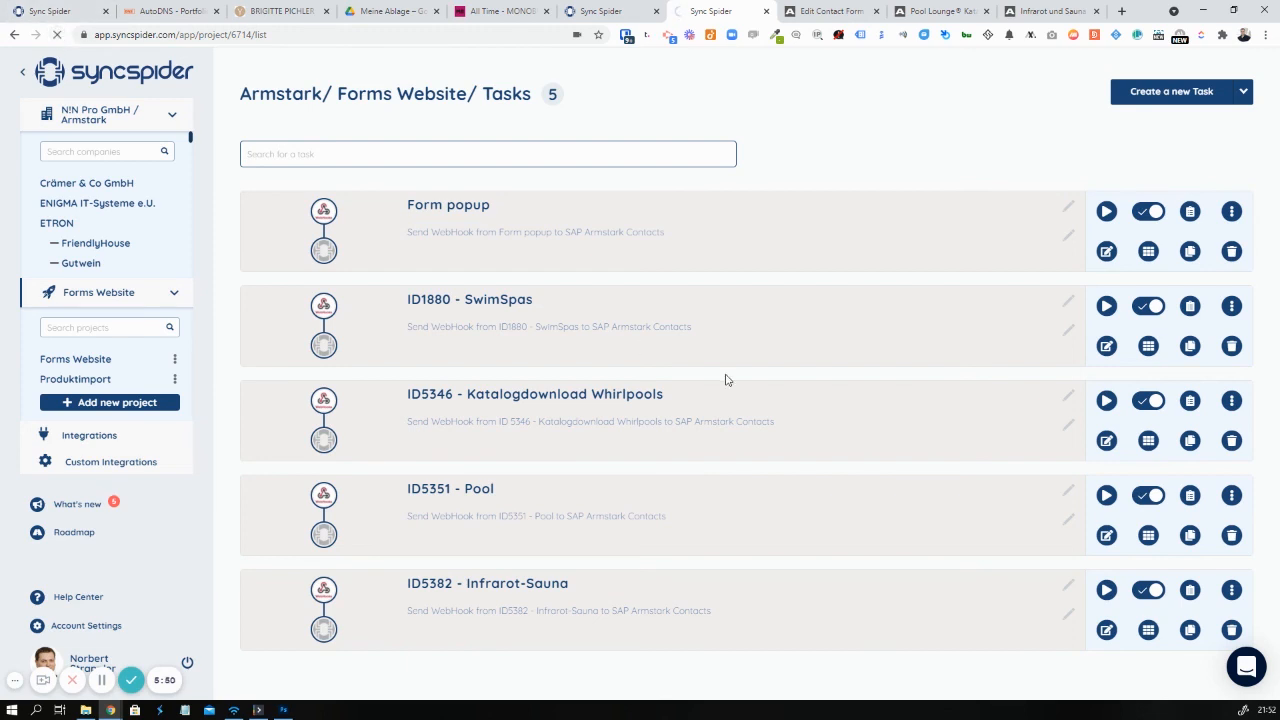